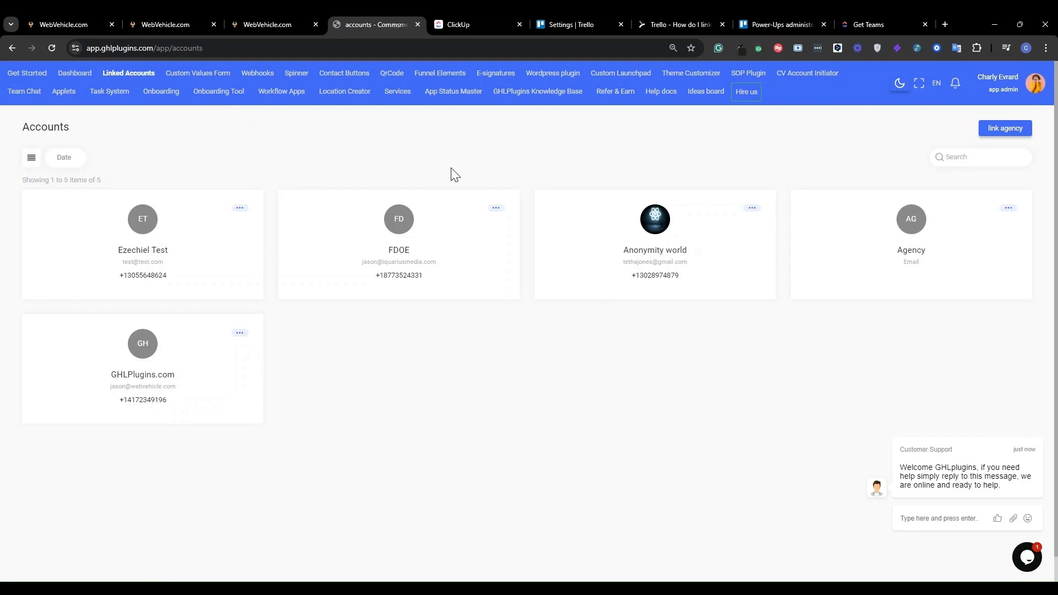
# - Open the HighLevel agency linking page from the Linked Accounts page and return to the accounts list
pyautogui.click(999, 135)
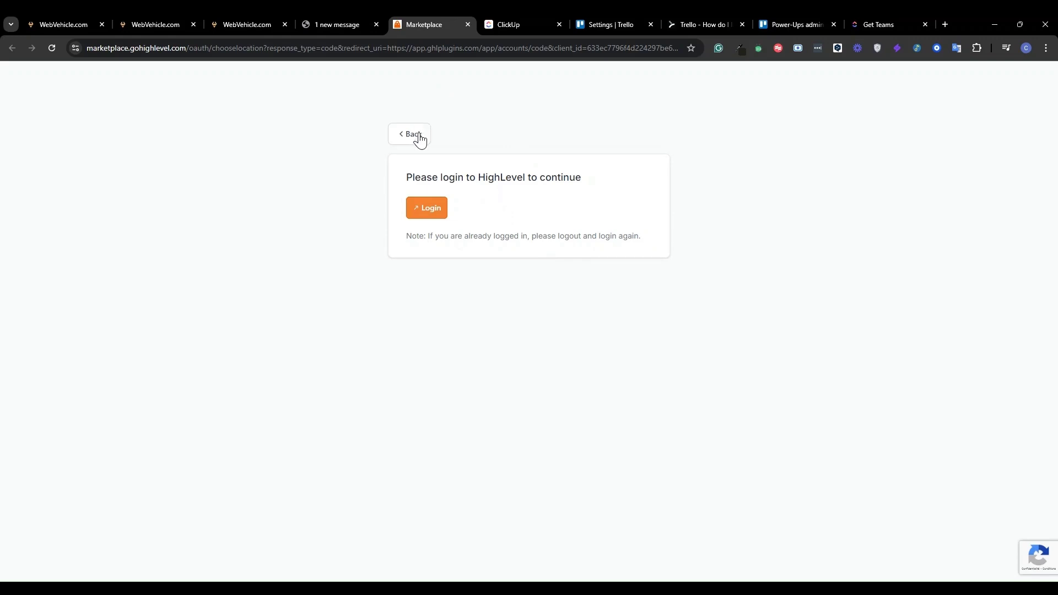
pyautogui.click(336, 25)
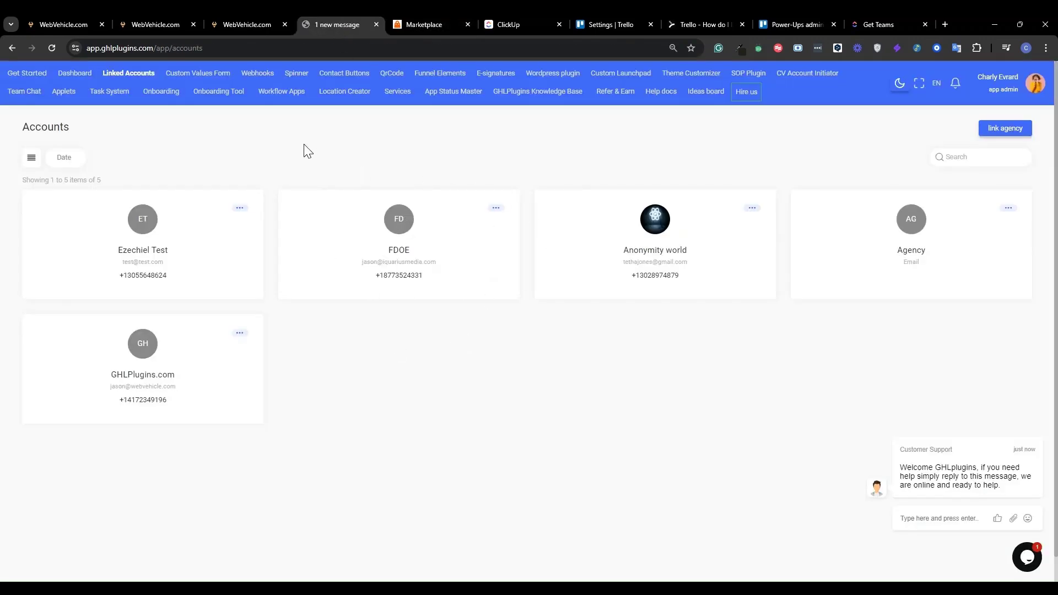
# - Search the Workflow Apps for "click" among the available and installed apps and open the setup of the installed Clickup app
pyautogui.click(286, 94)
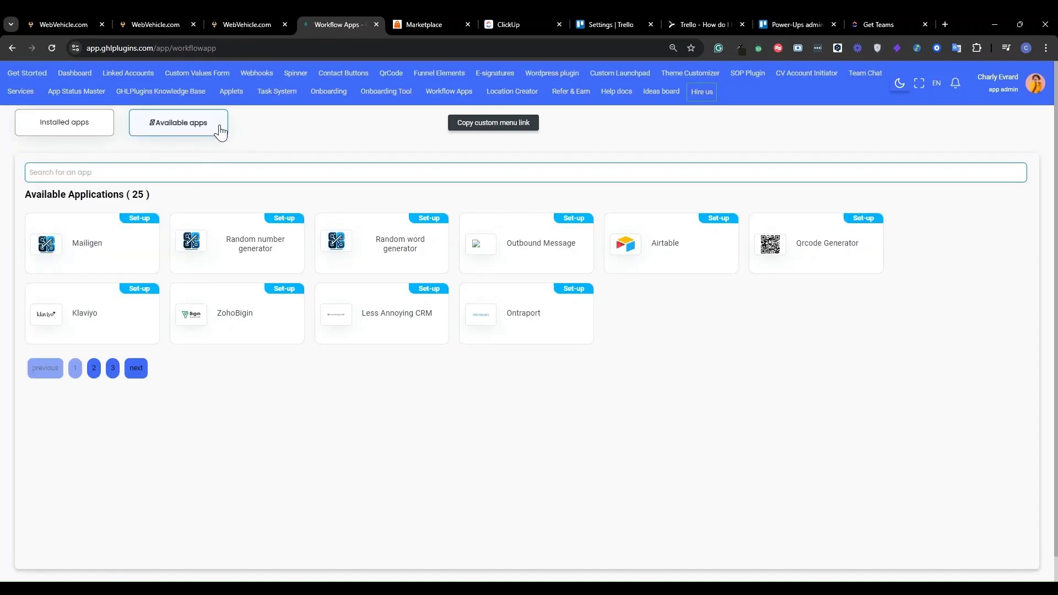
pyautogui.click(208, 171)
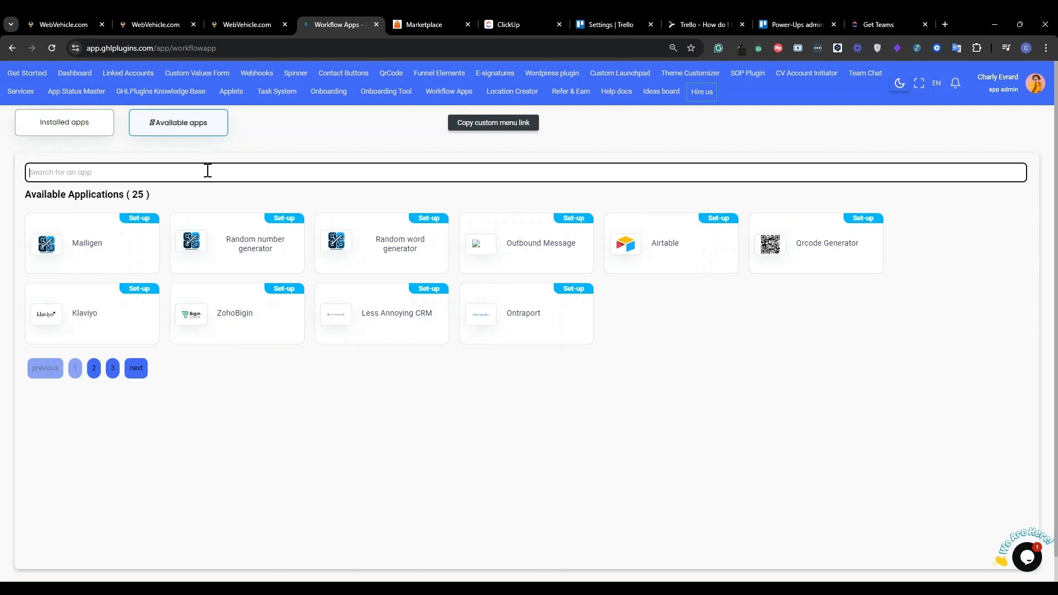
pyautogui.write('click')
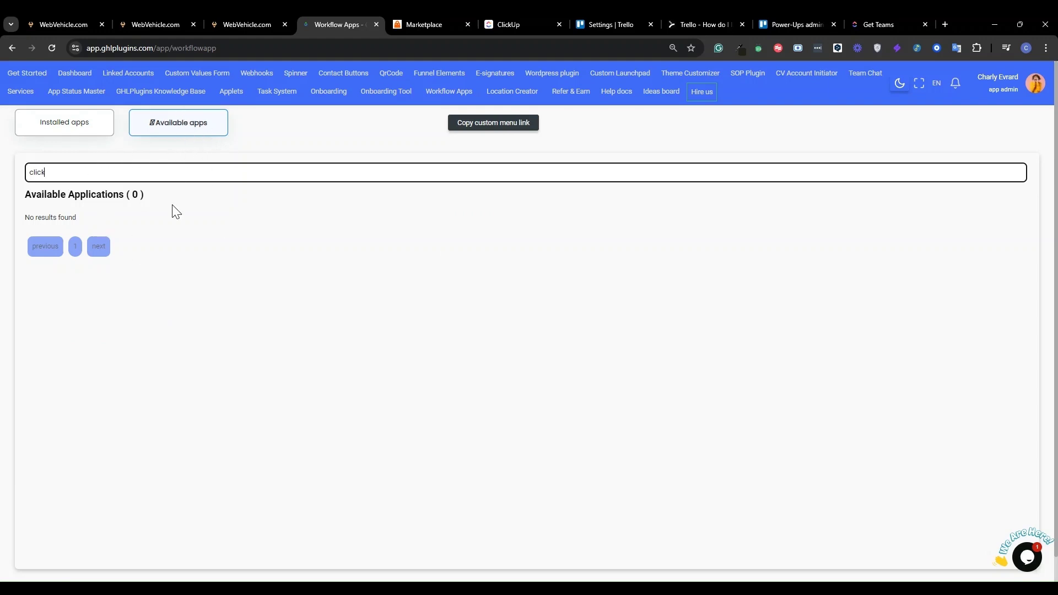
pyautogui.click(77, 124)
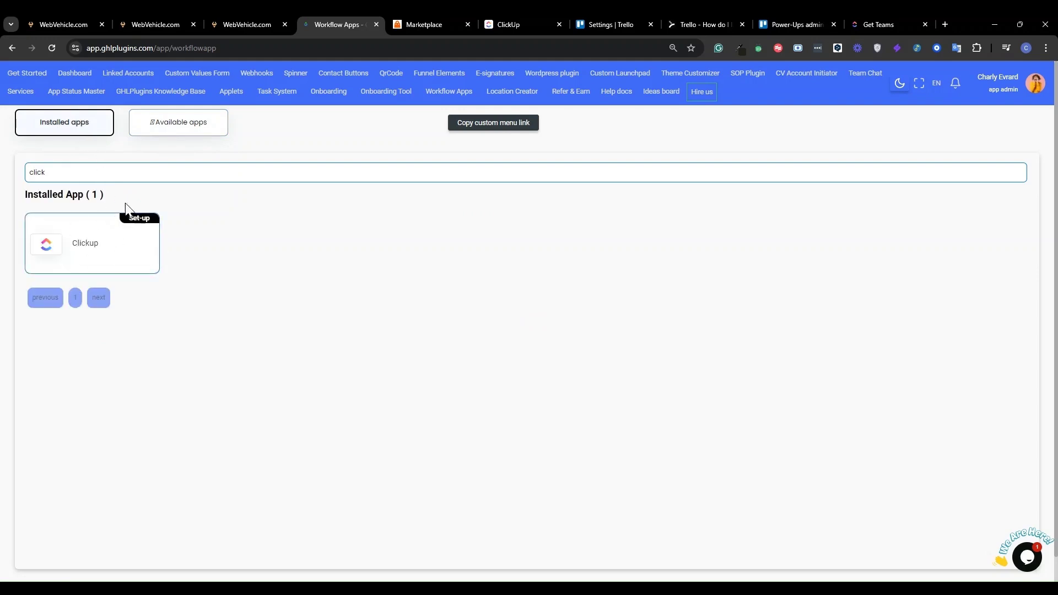
pyautogui.click(140, 229)
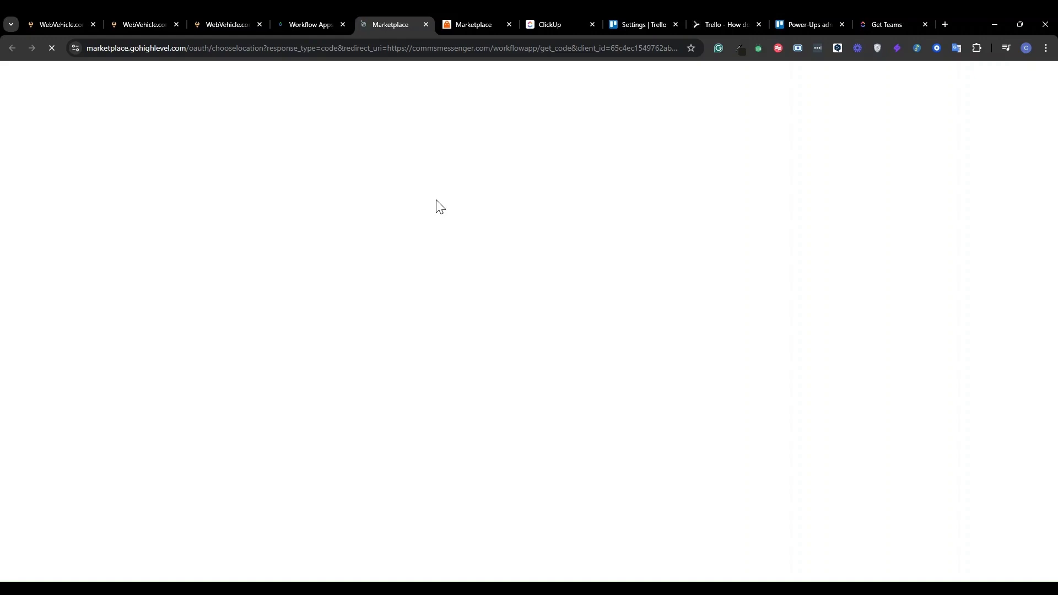
pyautogui.click(322, 20)
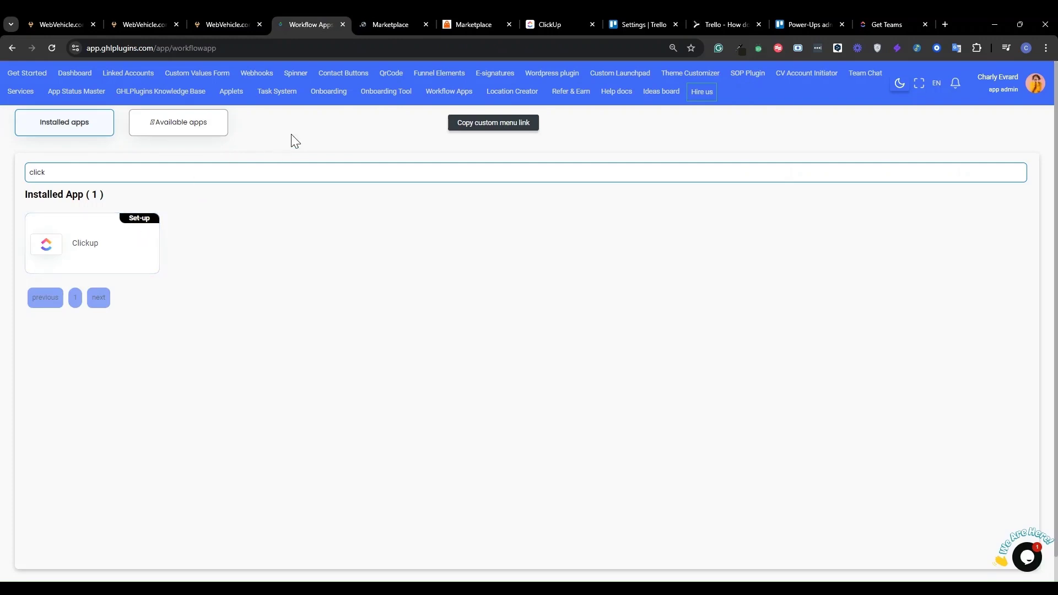
pyautogui.click(382, 17)
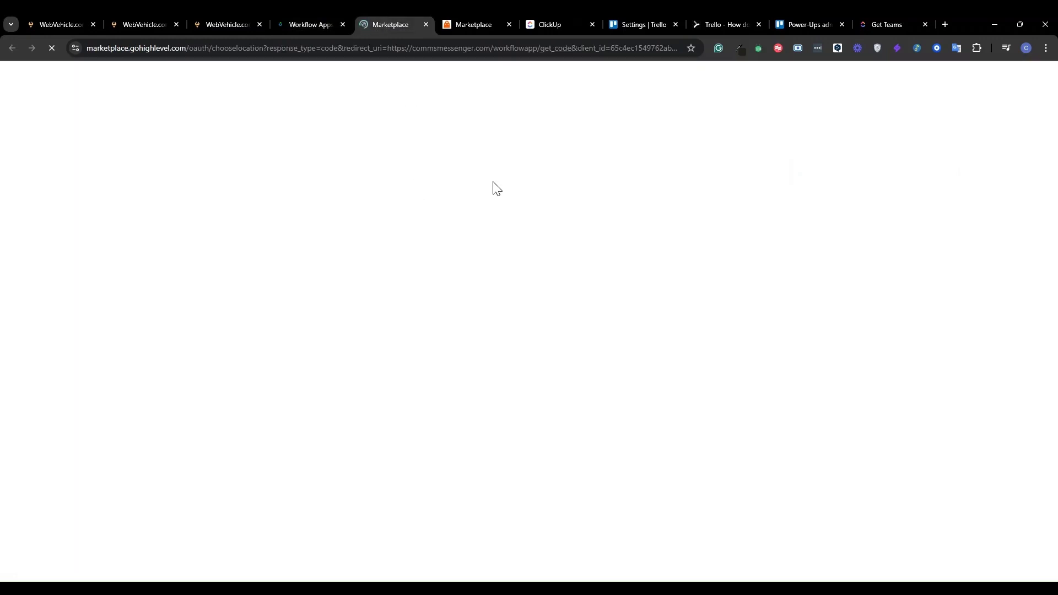
pyautogui.click(312, 19)
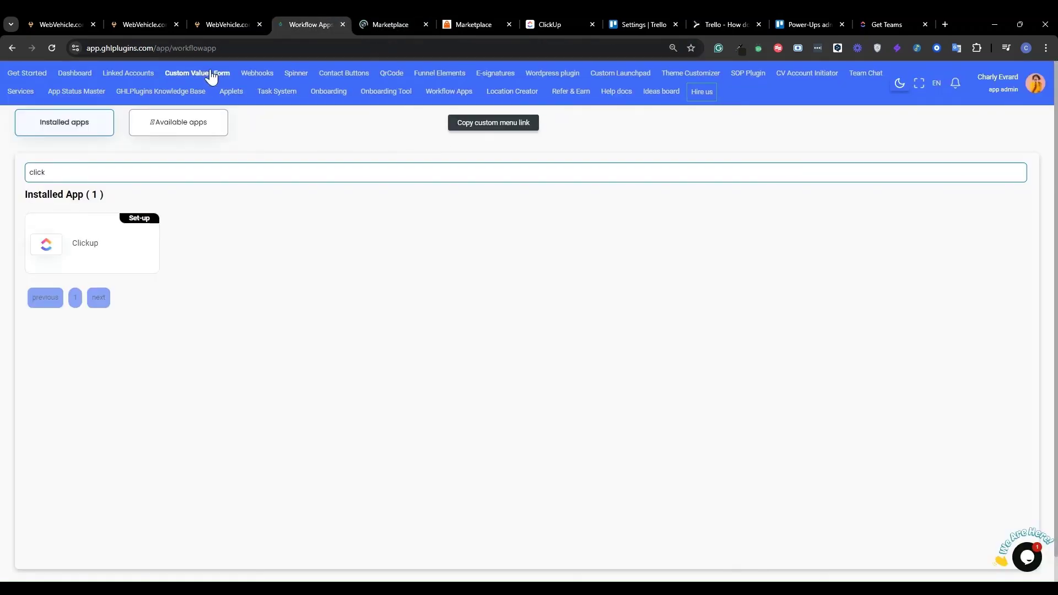
pyautogui.click(398, 25)
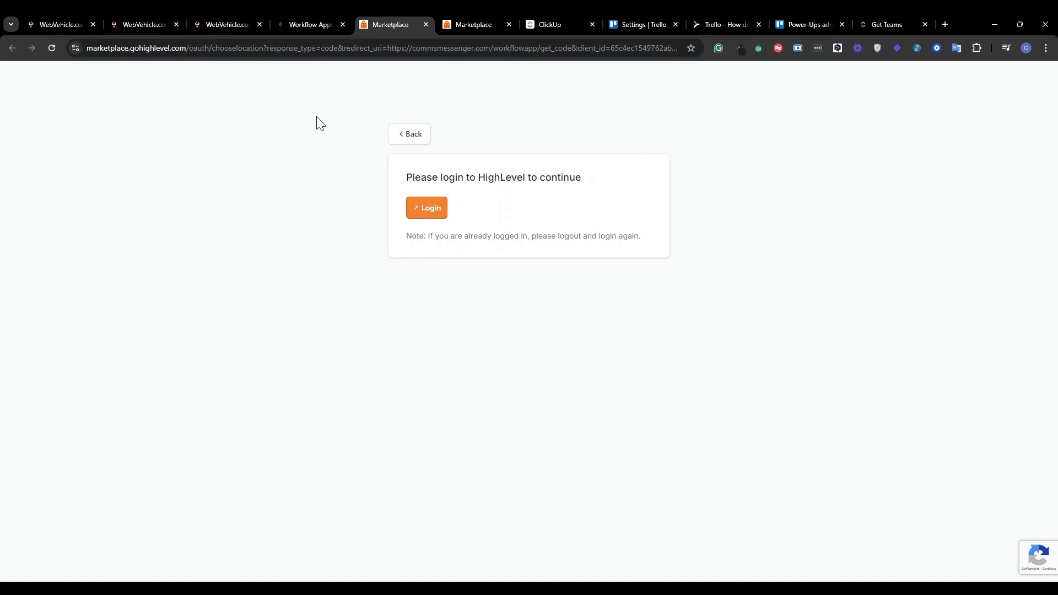
pyautogui.click(305, 28)
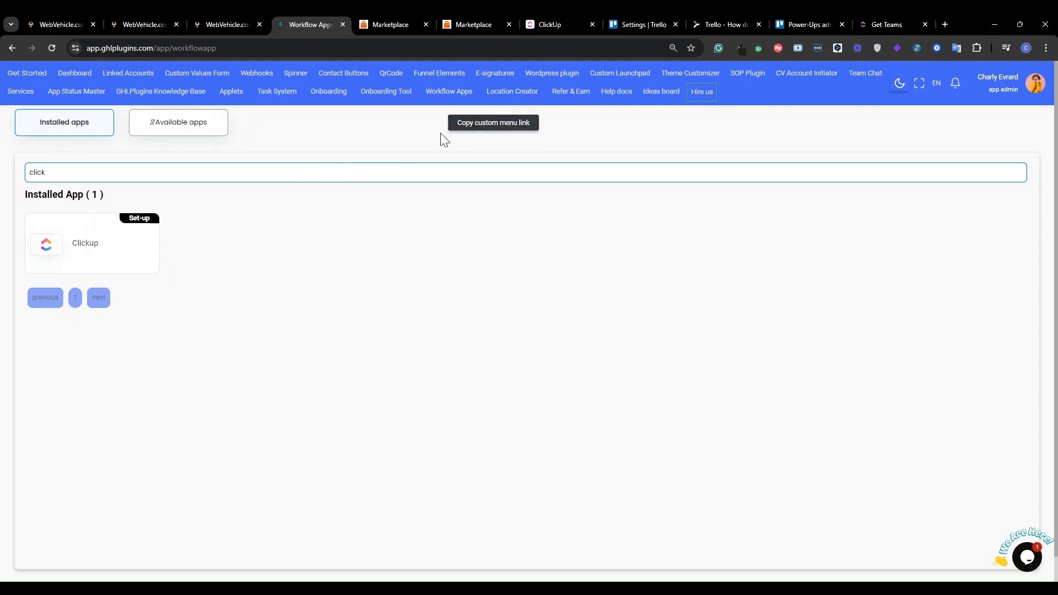
# - Switch to the WebVehicle sub-account, search My Apps for "click" among available and connected apps, and open Clickup's API key setup
pyautogui.click(59, 16)
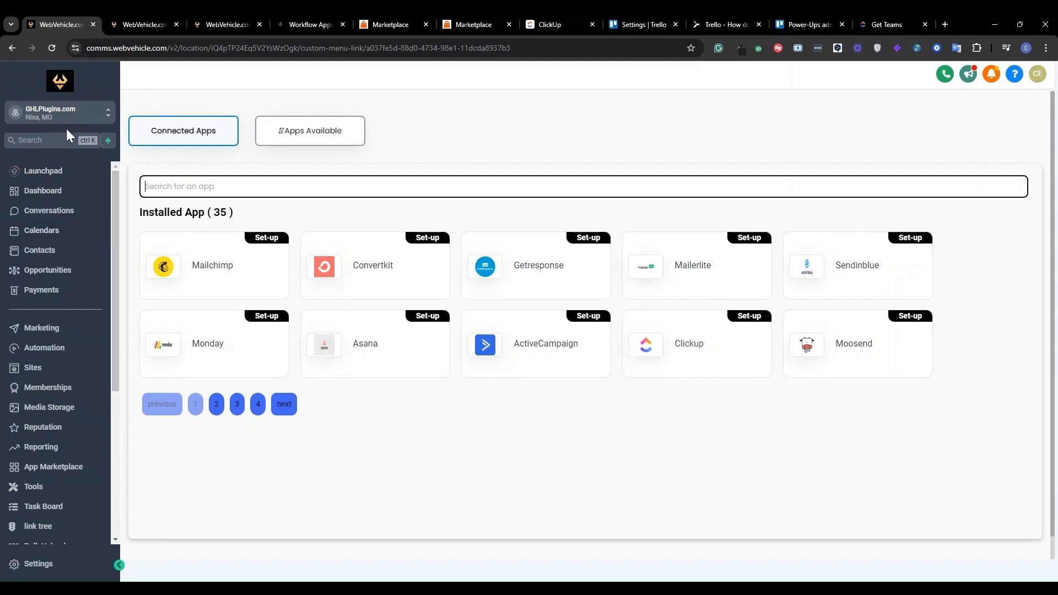
pyautogui.scroll(-5, 42, 340)
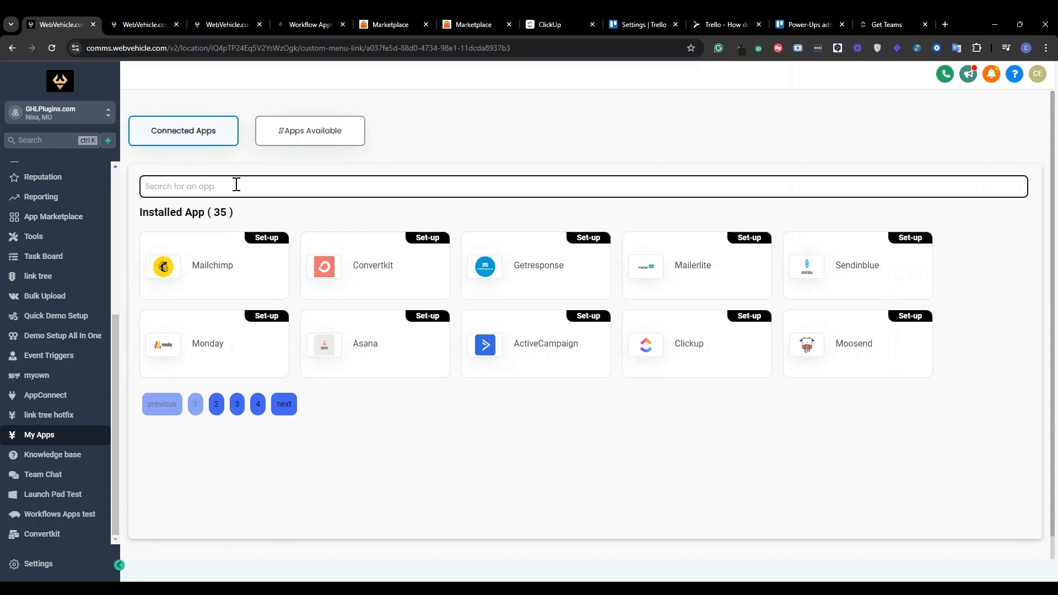
pyautogui.click(318, 139)
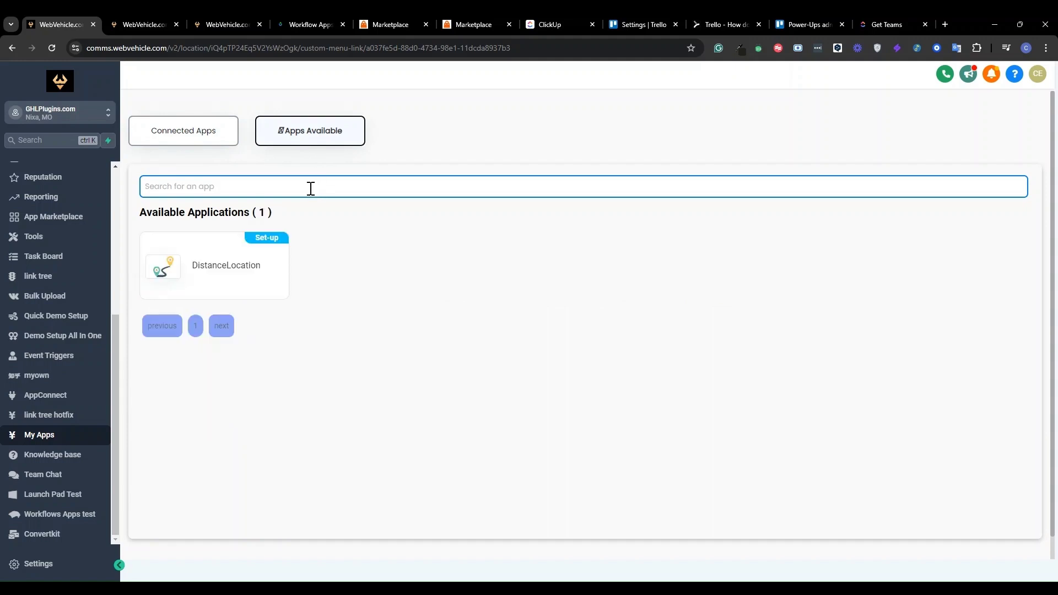
pyautogui.click(311, 188)
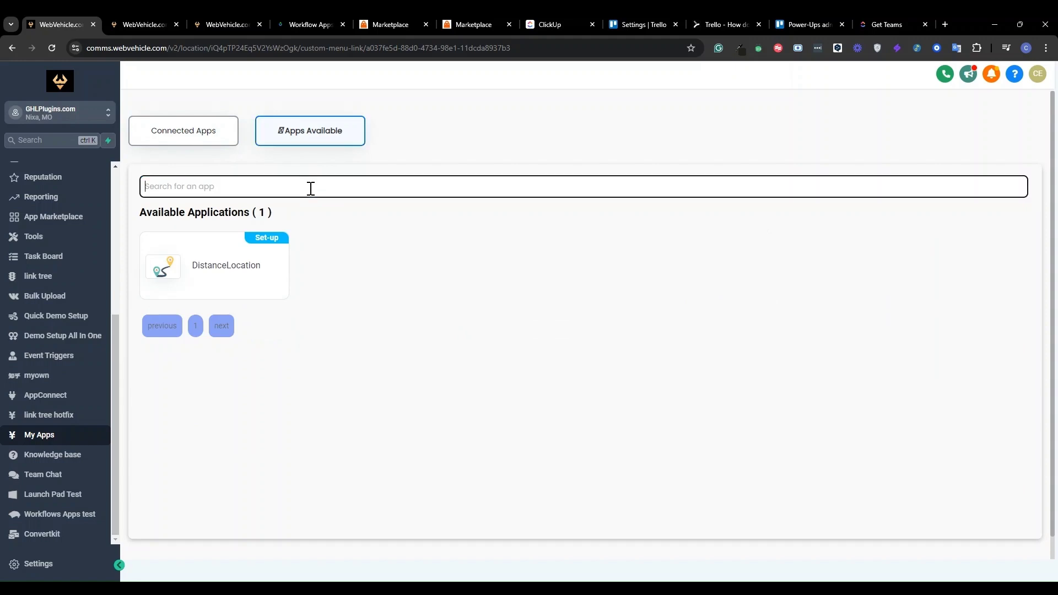
pyautogui.write('click')
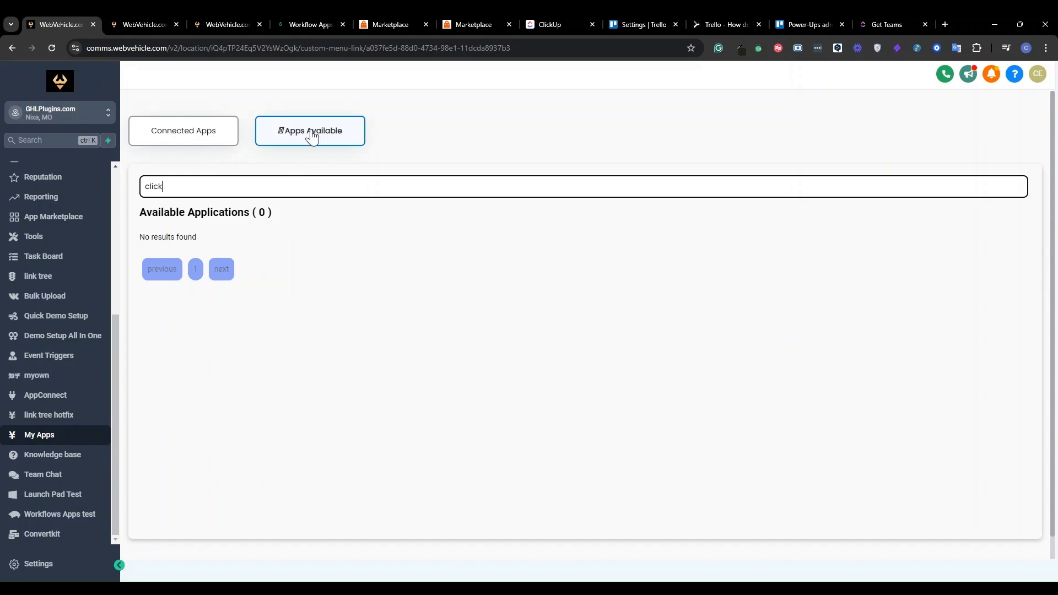
pyautogui.click(184, 135)
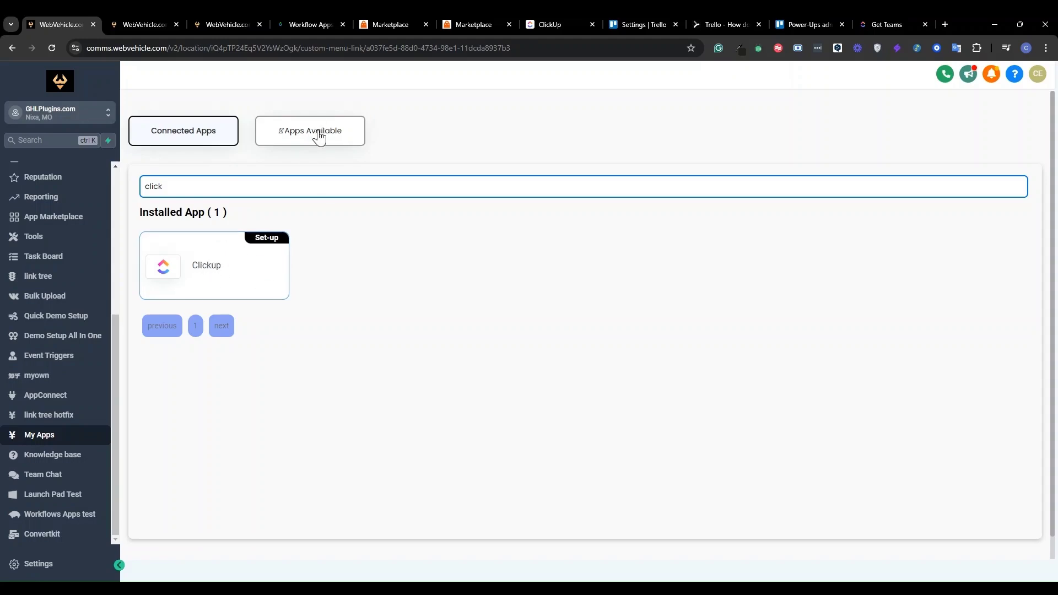
pyautogui.click(259, 259)
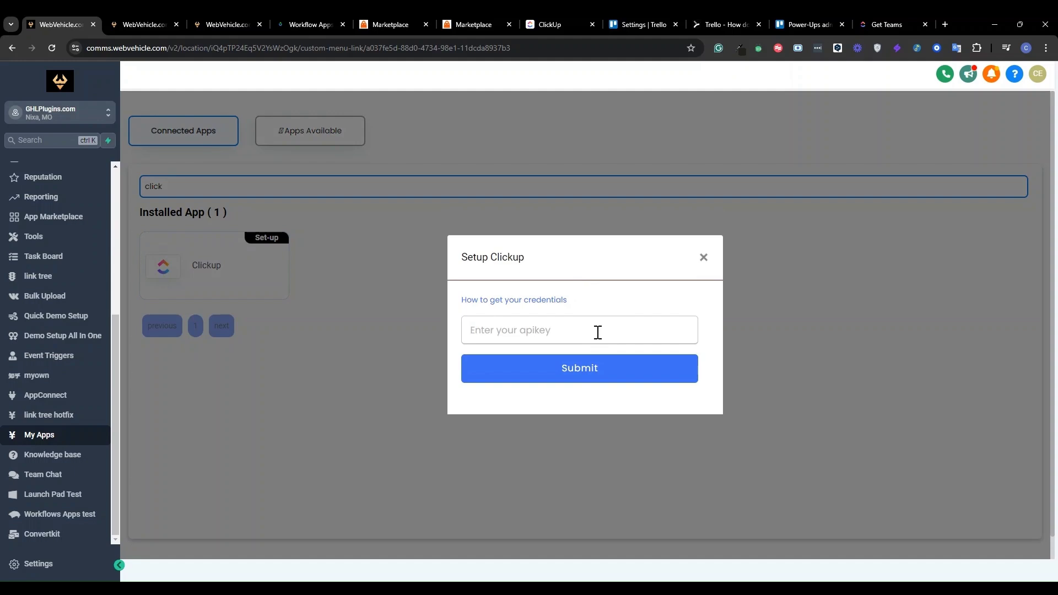
pyautogui.click(539, 333)
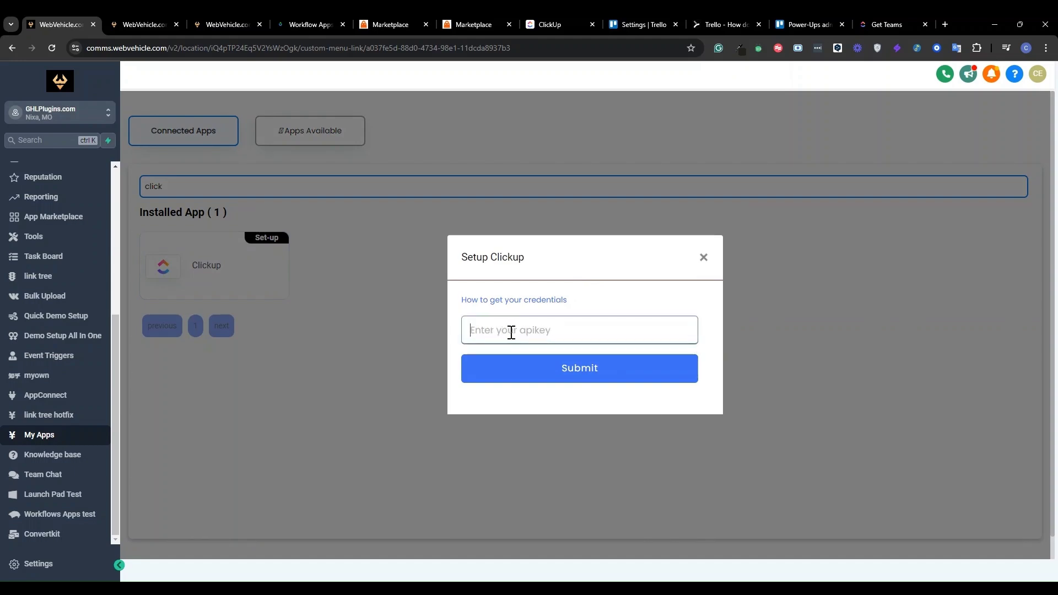
# - Switch to ClickUp and copy the API token from the personal Apps settings
pyautogui.hotkey('ctrl', '7')
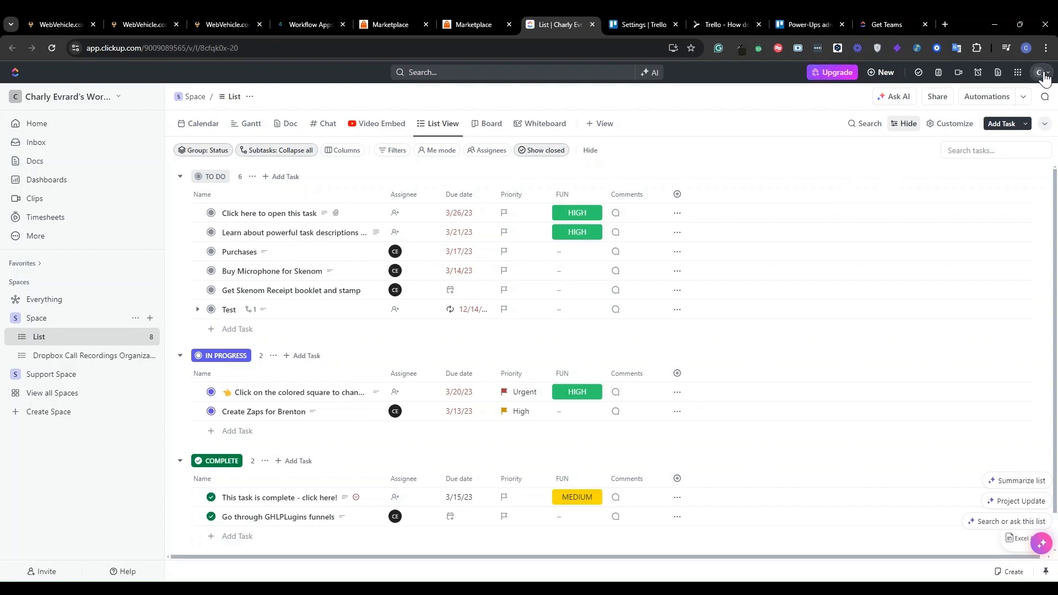
pyautogui.click(1042, 74)
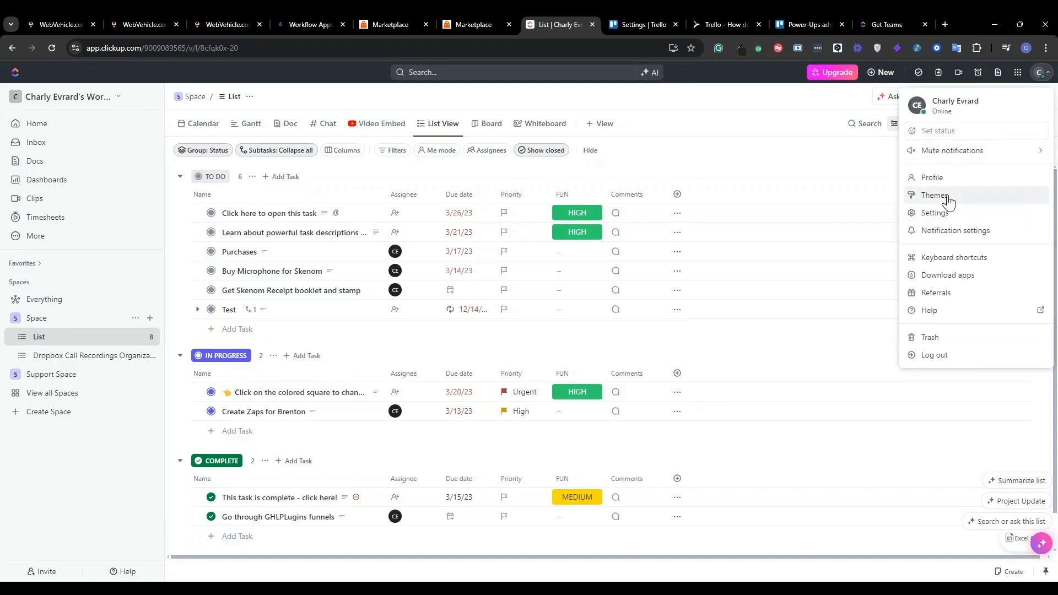
pyautogui.click(933, 214)
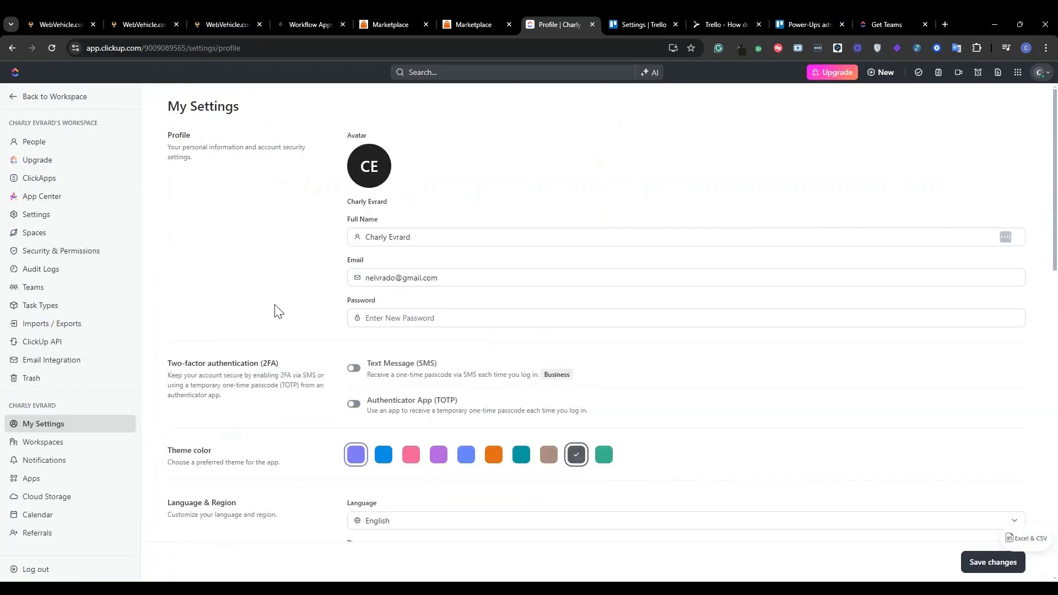
pyautogui.click(32, 479)
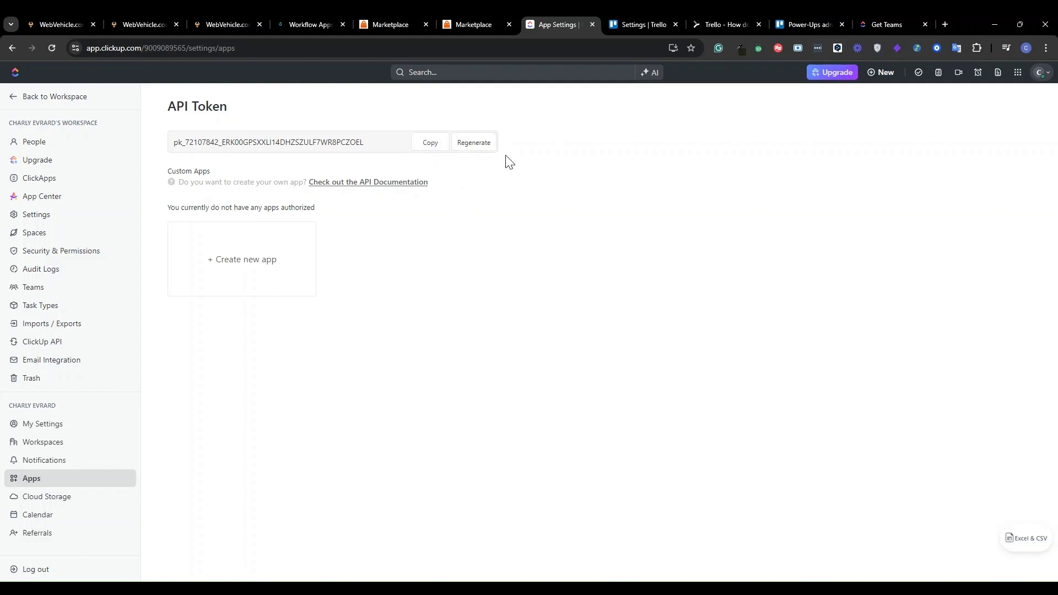
pyautogui.click(430, 144)
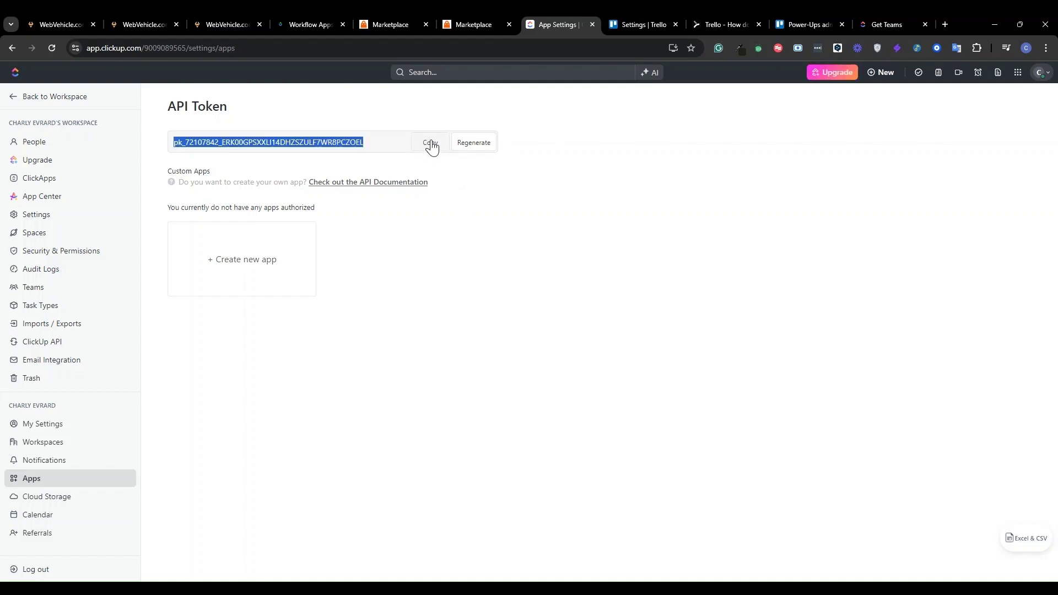
pyautogui.click(430, 145)
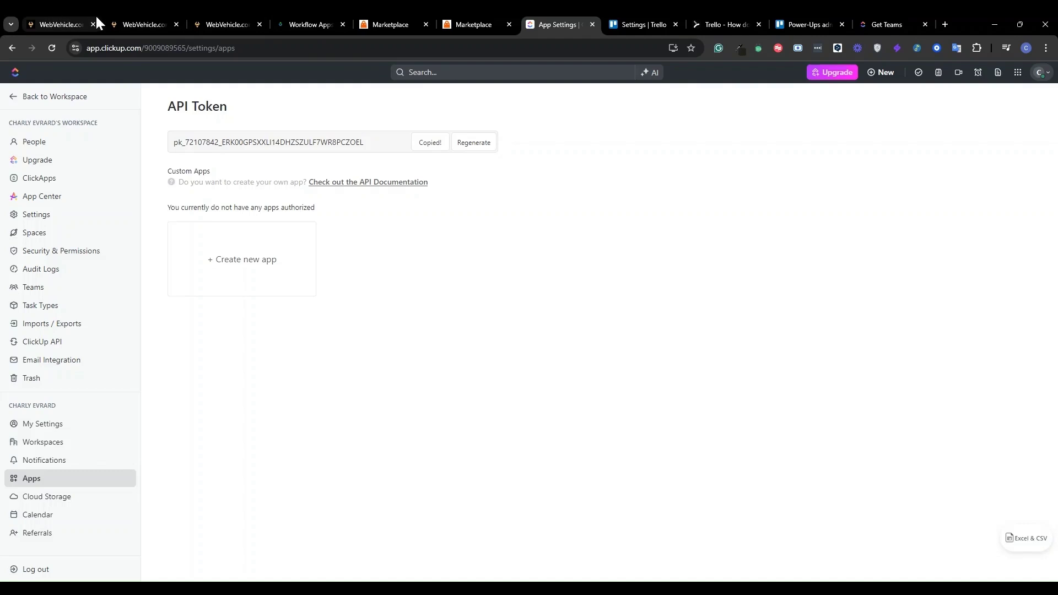
# - Switch back to WebVehicle, paste the copied API key into the Clickup setup, and submit it
pyautogui.click(72, 17)
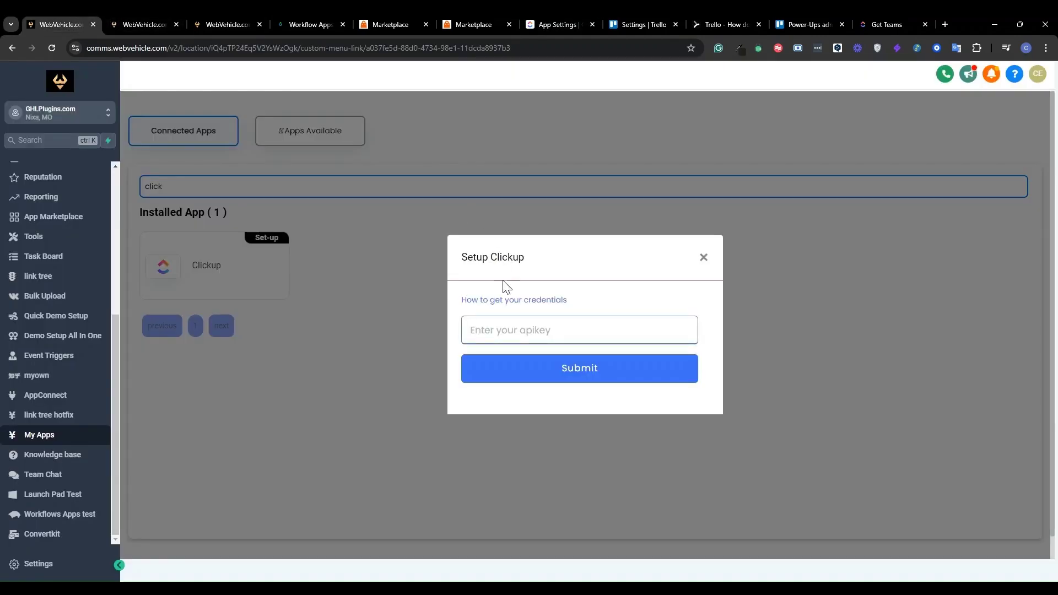
pyautogui.click(497, 325)
pyautogui.hotkey('ctrl', 'v')
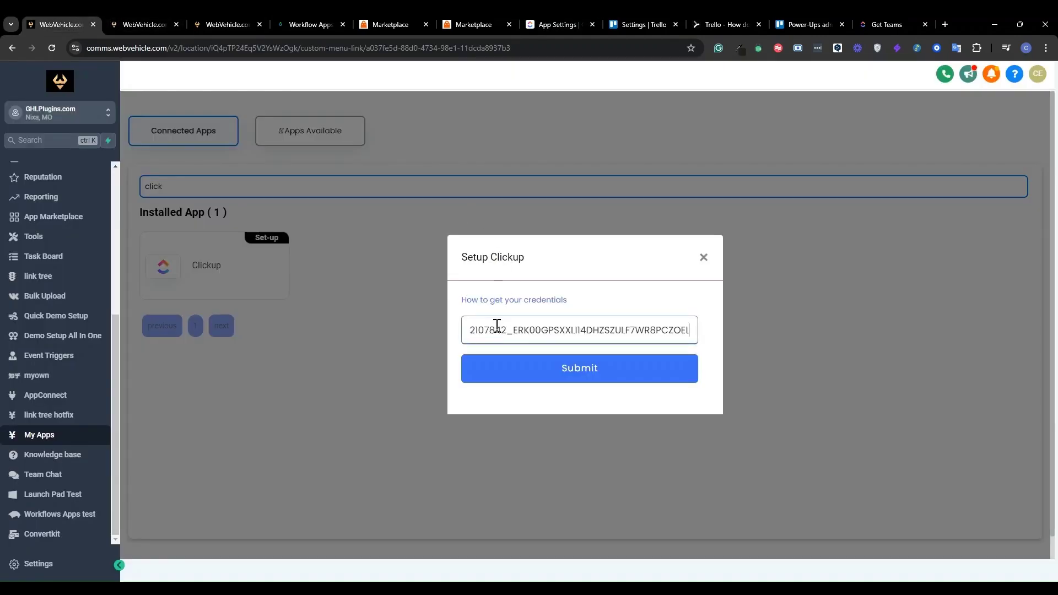
pyautogui.click(577, 364)
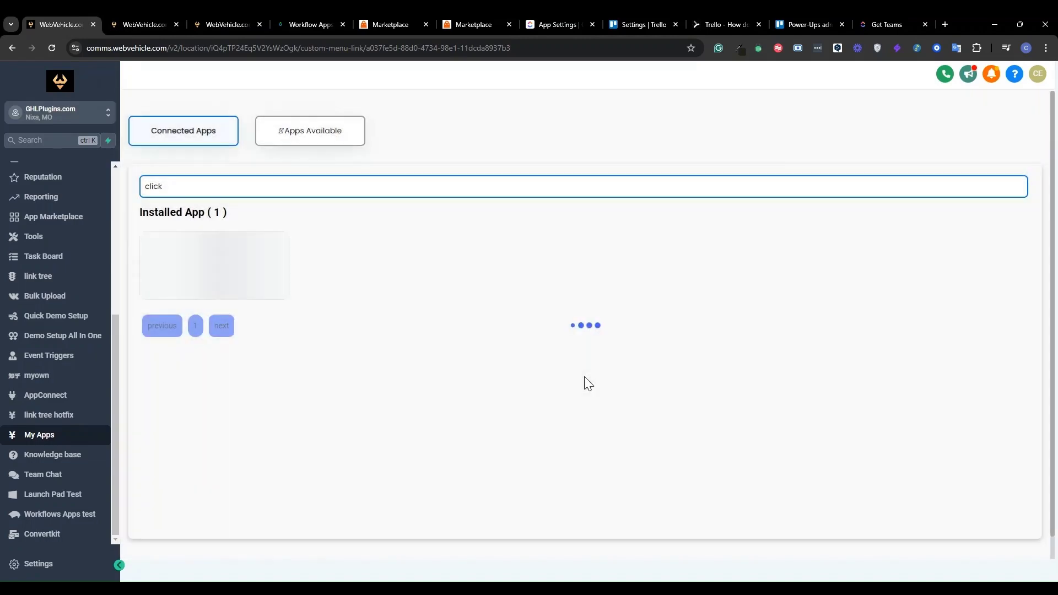
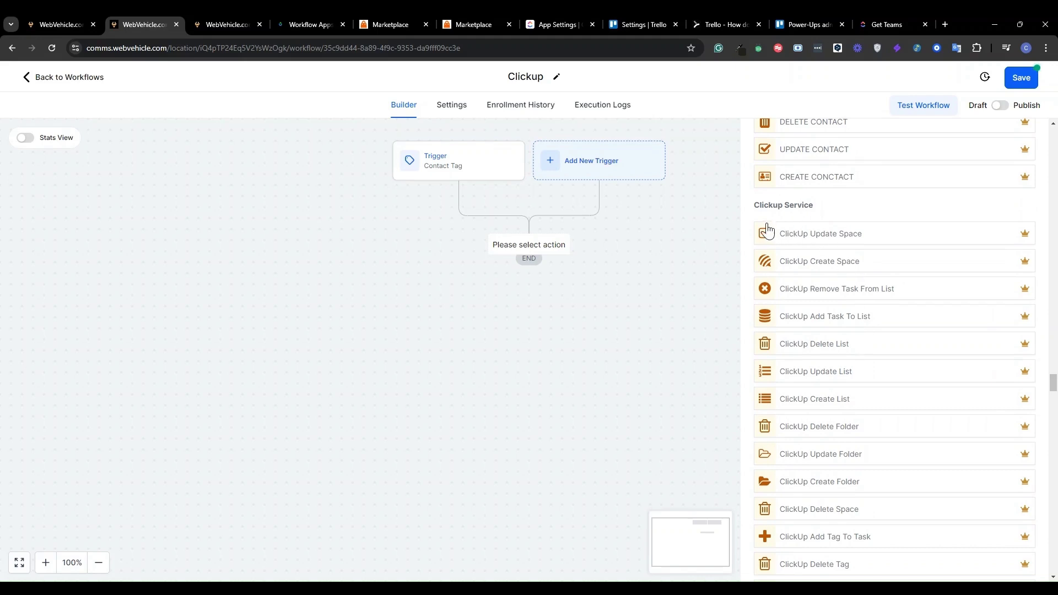
# - Choose the ClickUp Create Space action, check the existing spaces in the ClickUp workspace, and return to the WebVehicle workflow
pyautogui.click(826, 267)
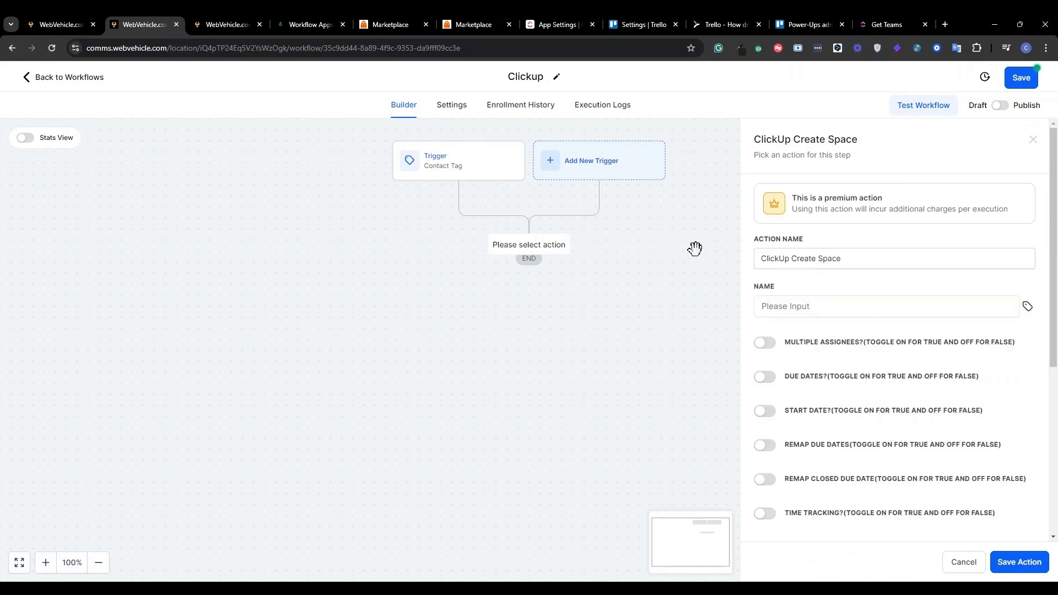
pyautogui.click(553, 24)
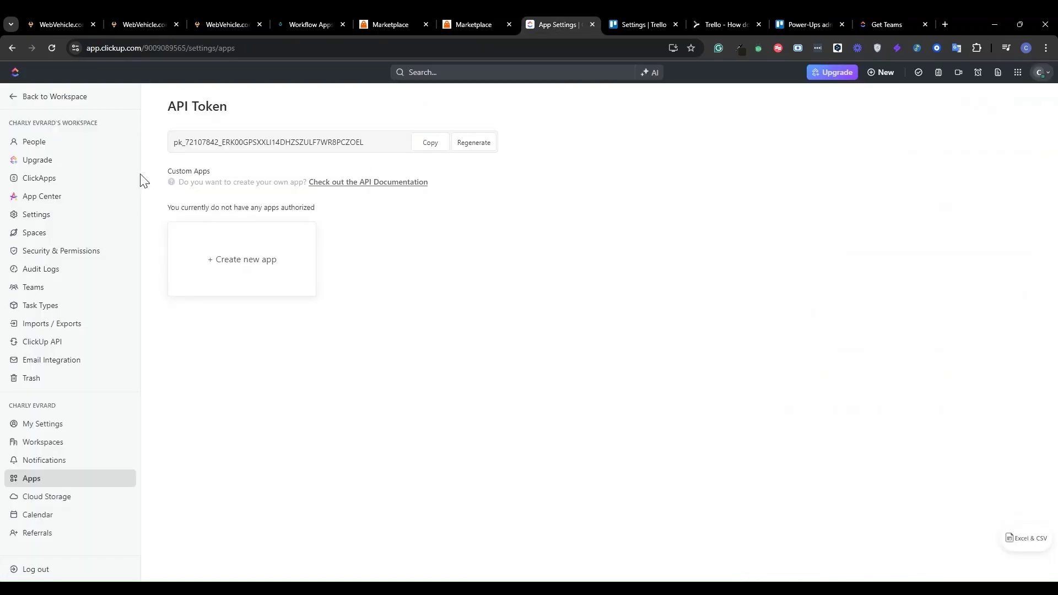
pyautogui.click(37, 102)
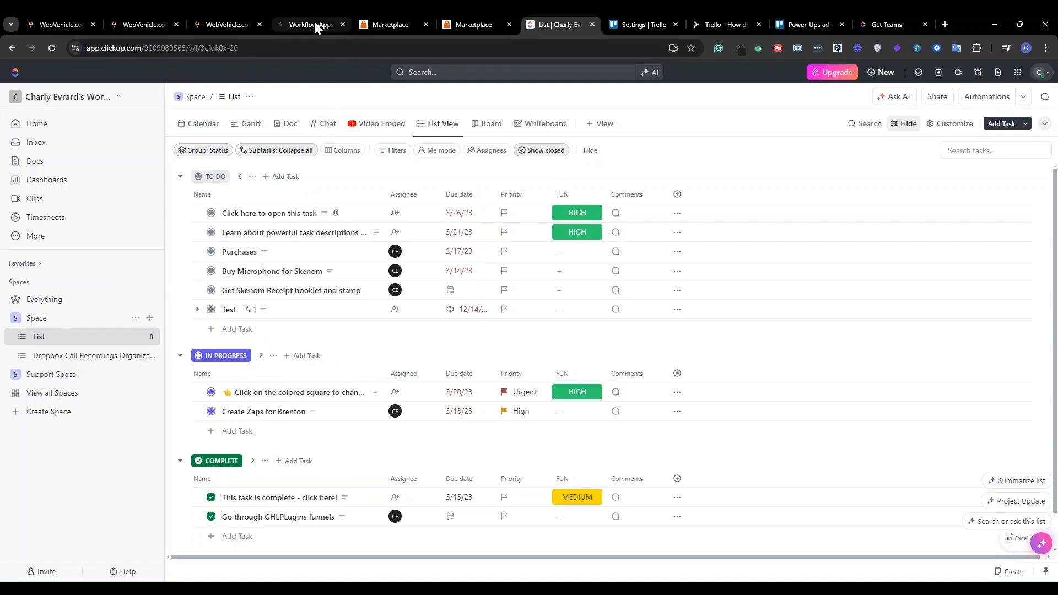
pyautogui.click(142, 24)
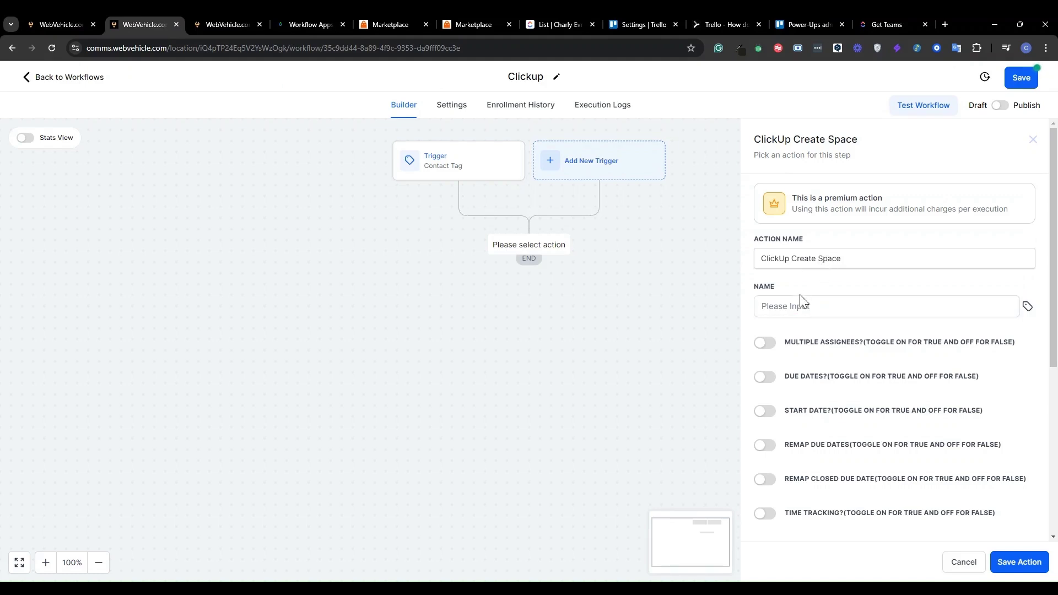
# - Name the new space "Third Space For Ref" and enable the Start Date and Remap Closed Due Date options
pyautogui.click(785, 307)
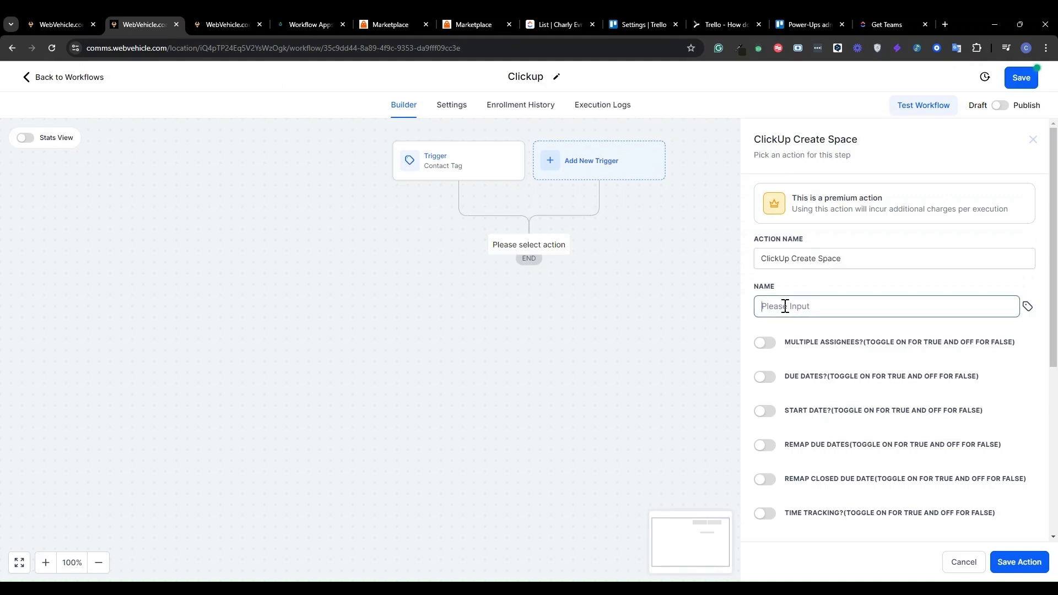
pyautogui.write('Third Space For Ref')
pyautogui.scroll(-3, 785, 307)
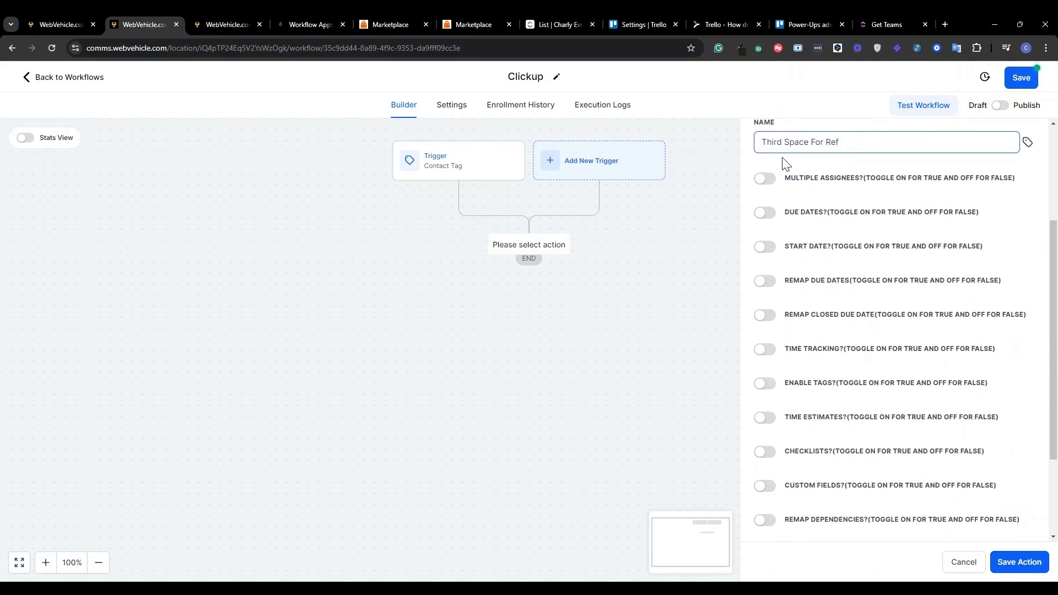
pyautogui.click(766, 247)
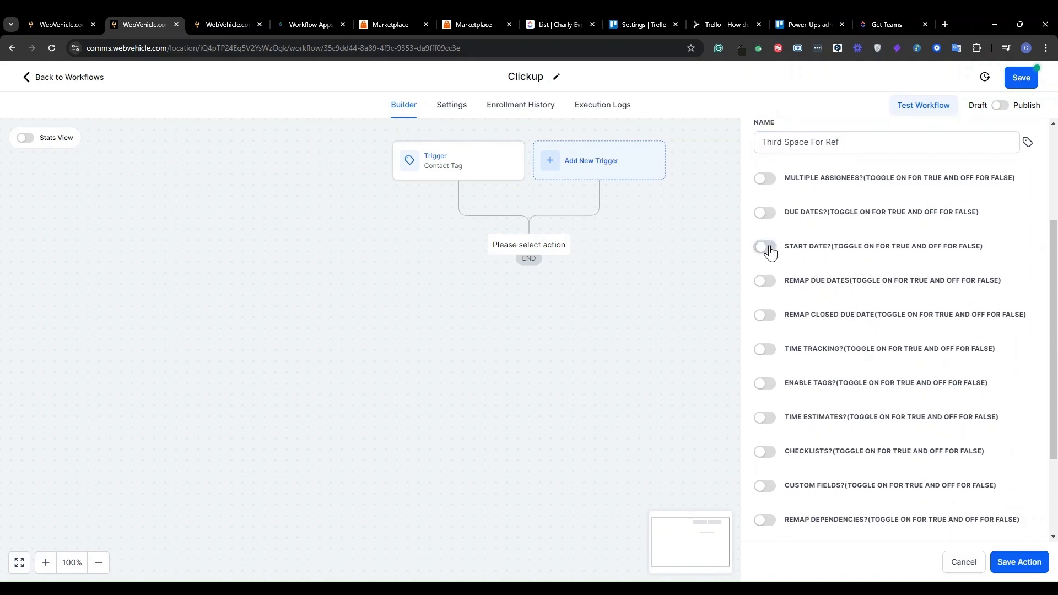
pyautogui.click(766, 322)
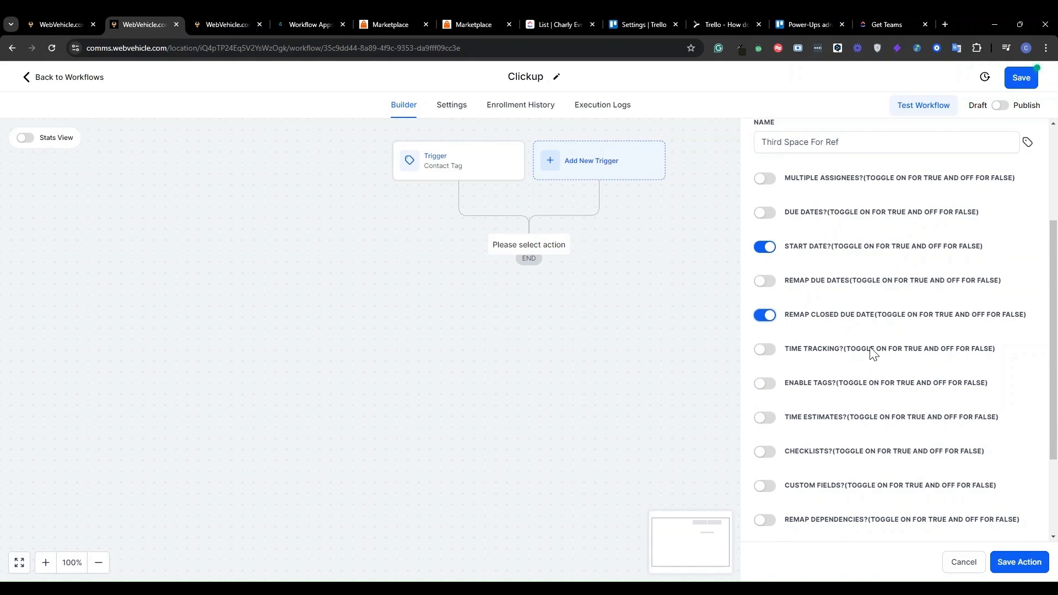
# - Copy the workspace ID from the ClickUp page address into the action's Team ID field in WebVehicle and save the action
pyautogui.scroll(-3, 872, 353)
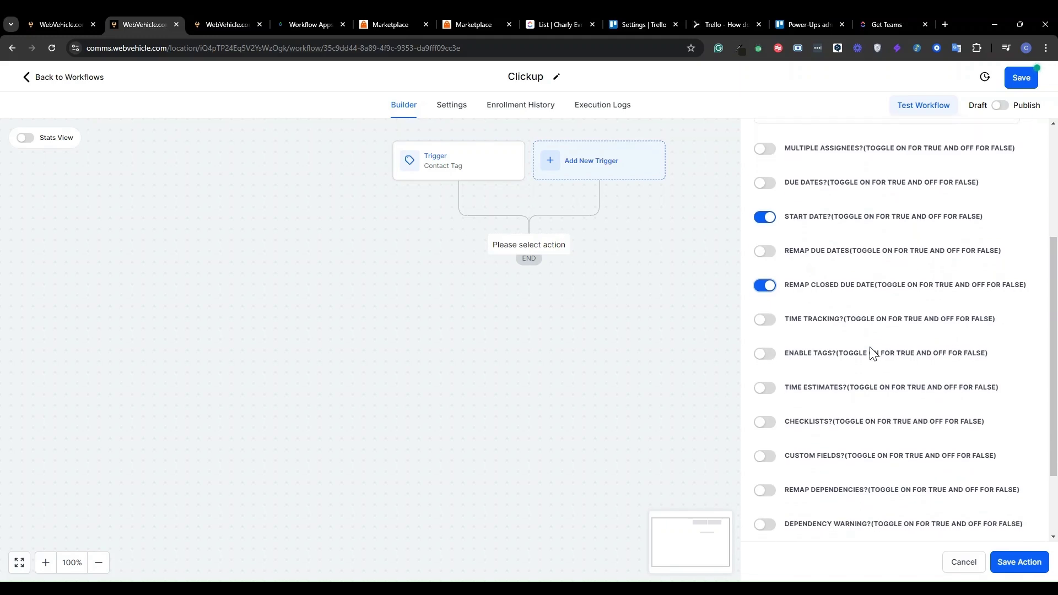
pyautogui.click(857, 508)
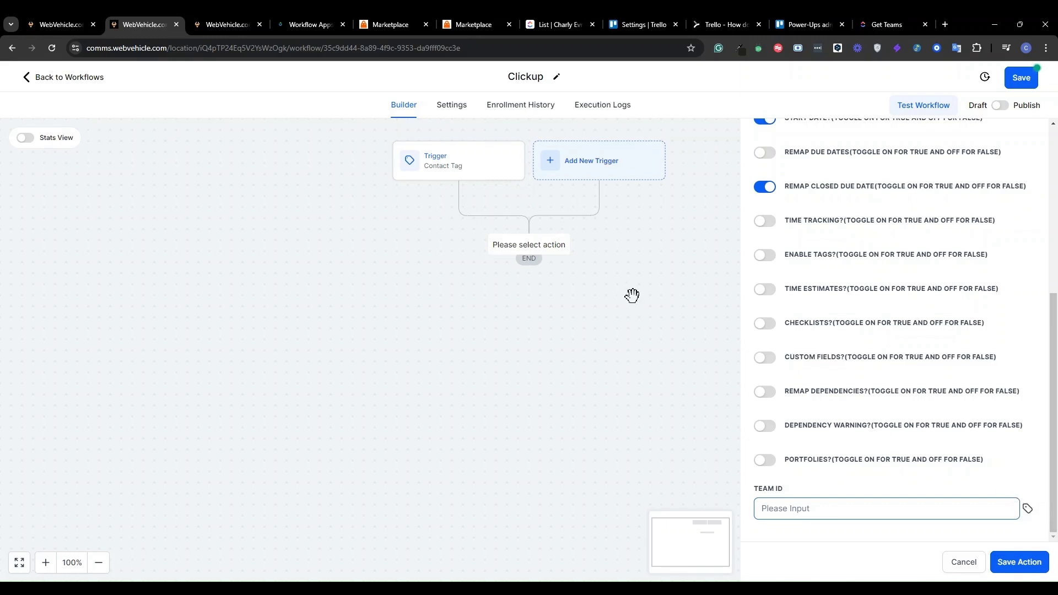
pyautogui.click(557, 25)
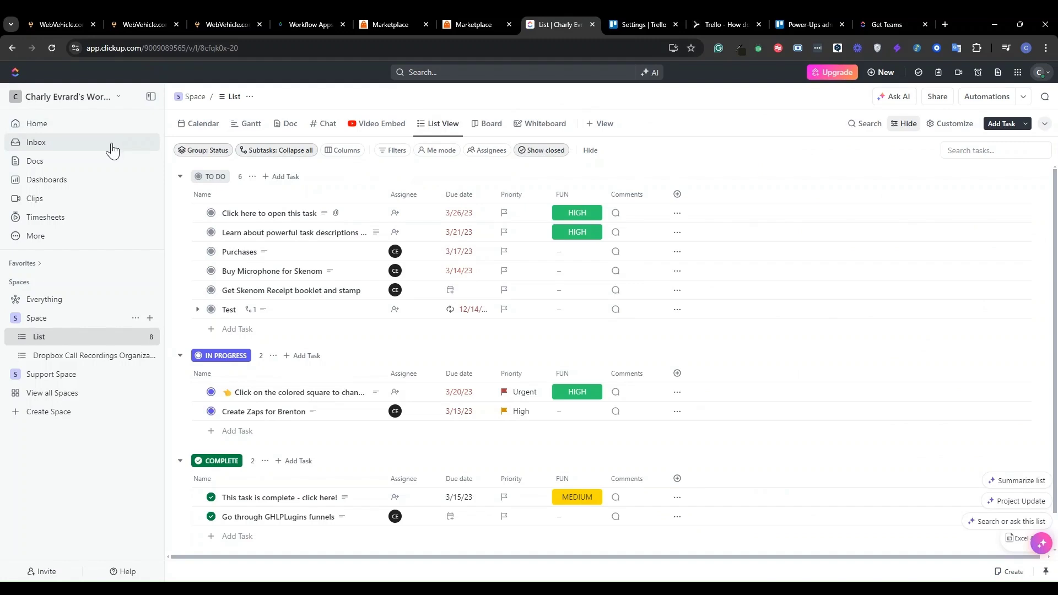
pyautogui.doubleClick(165, 47)
pyautogui.hotkey('ctrl', 'c')
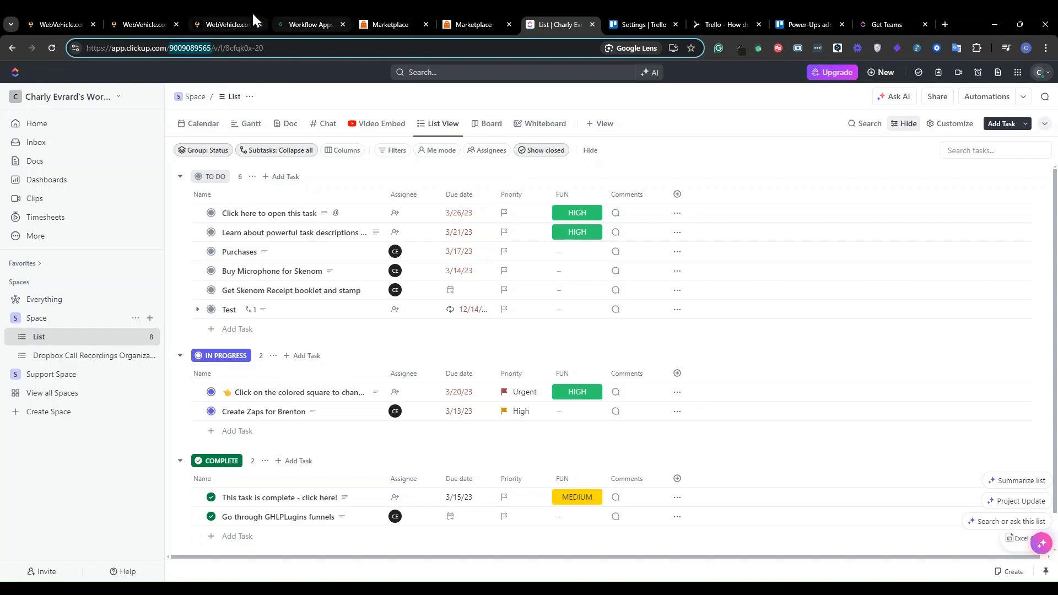
pyautogui.click(149, 24)
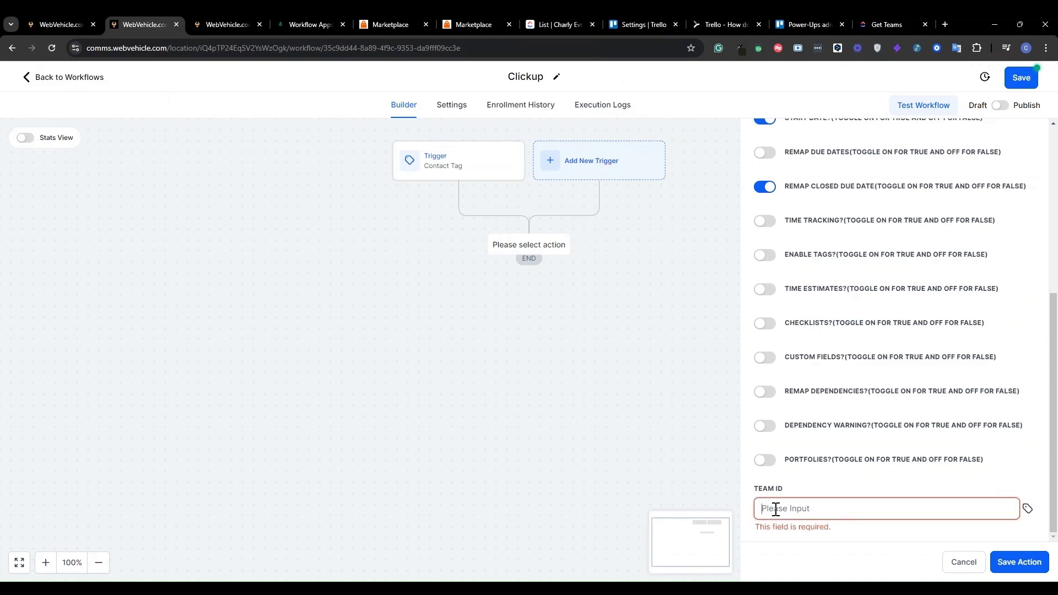
pyautogui.hotkey('ctrl', 'v')
pyautogui.click(1026, 568)
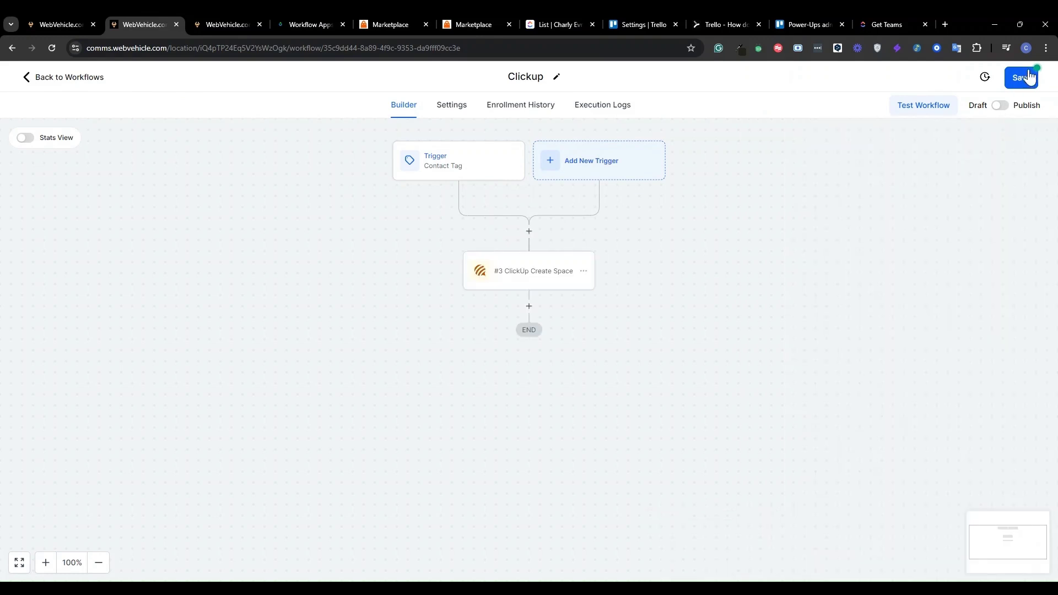
# - Save the Clickup workflow and run a test of it with the test contact found by first name
pyautogui.click(1029, 77)
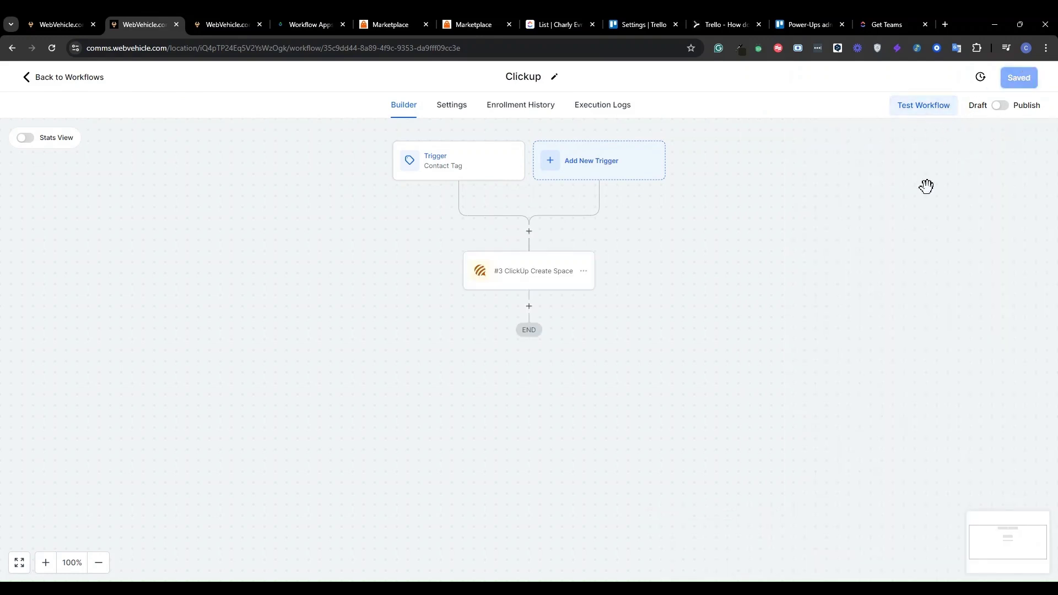
pyautogui.click(924, 108)
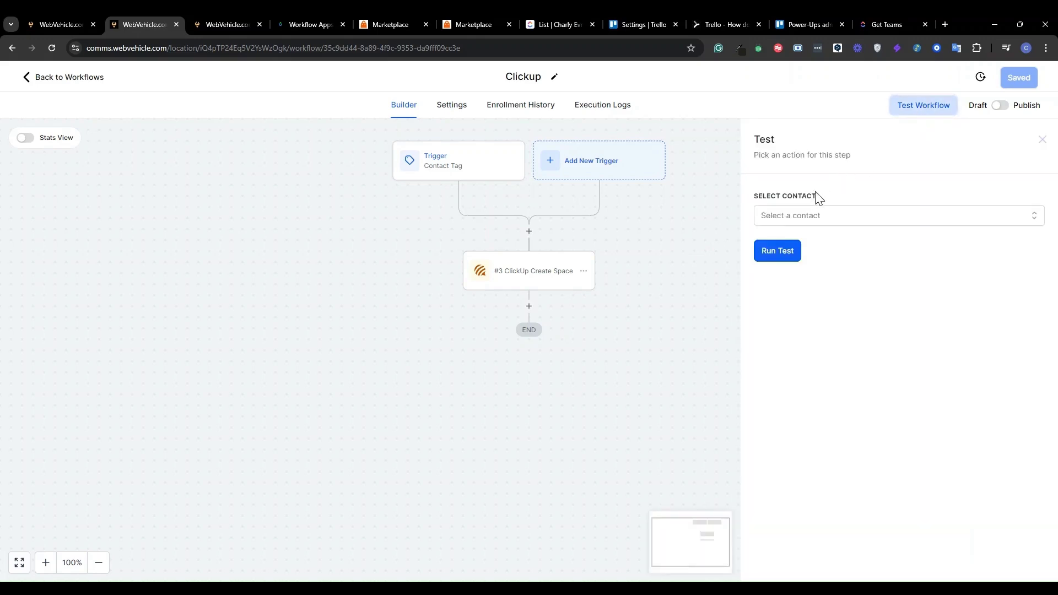
pyautogui.click(796, 217)
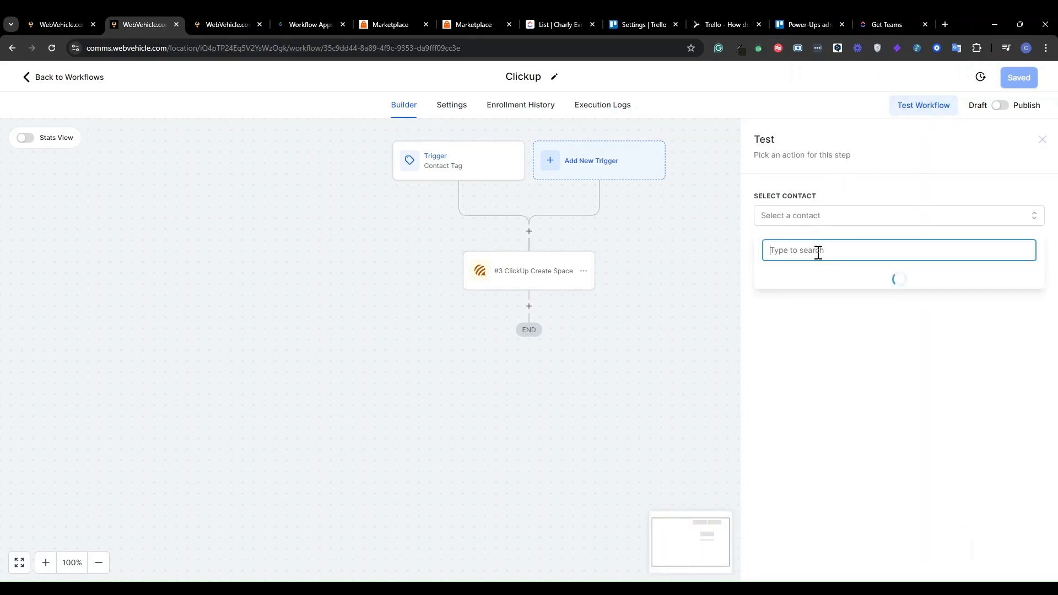
pyautogui.write('gaetan')
pyautogui.click(812, 286)
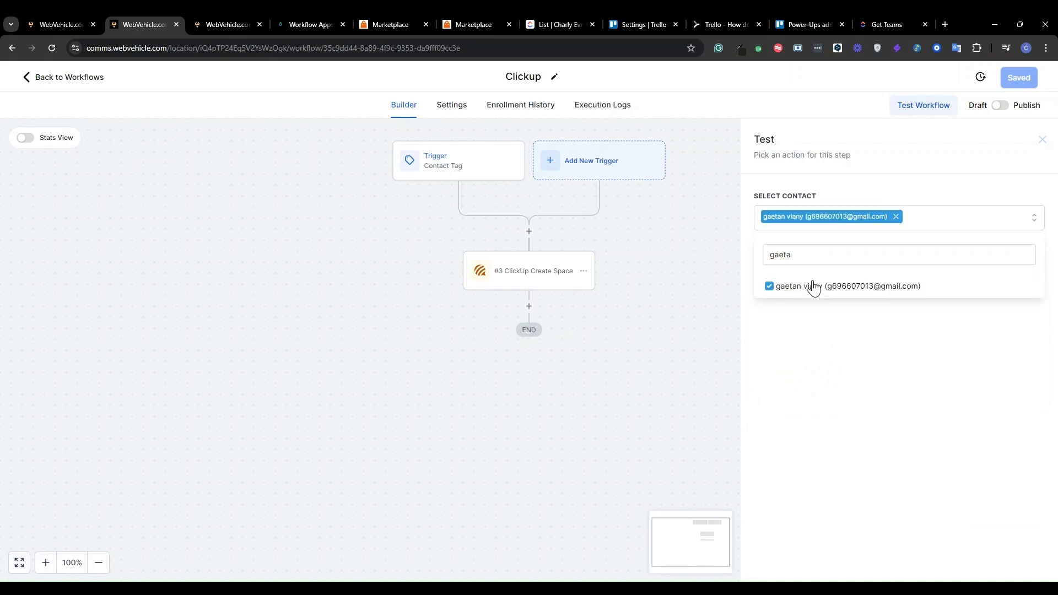
pyautogui.click(850, 380)
pyautogui.click(777, 256)
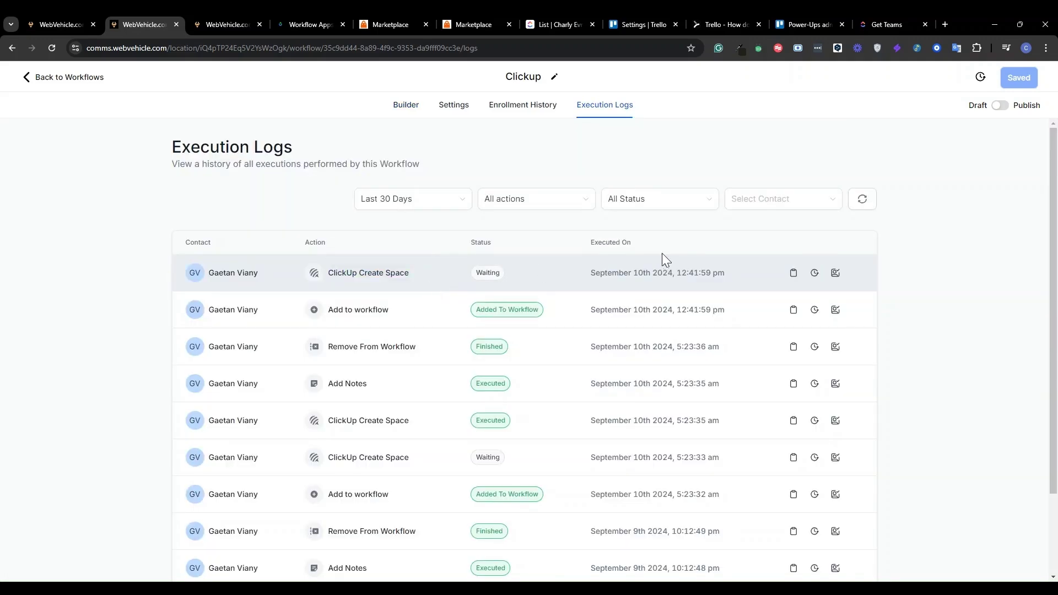
# - Refresh the workflow's execution logs, switch to ClickUp, and open the "Third Space For Ref" space
pyautogui.click(868, 207)
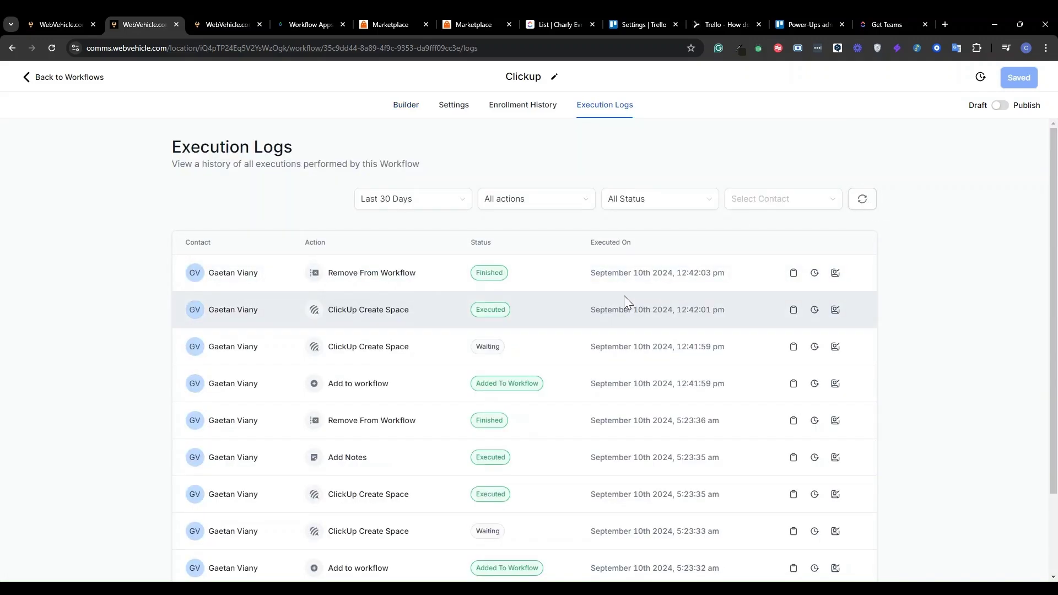
pyautogui.click(551, 23)
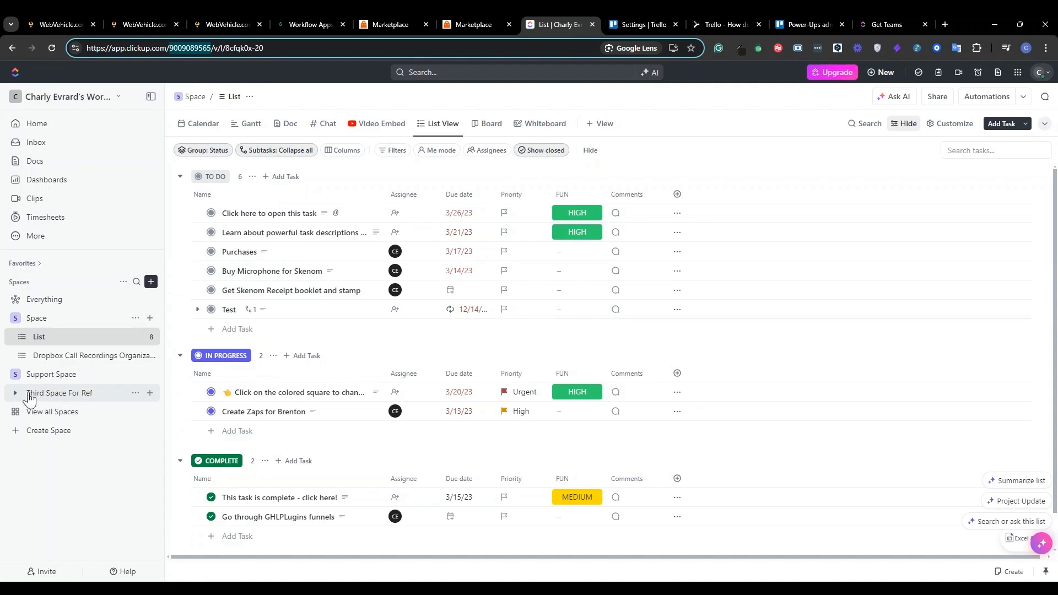
pyautogui.click(78, 395)
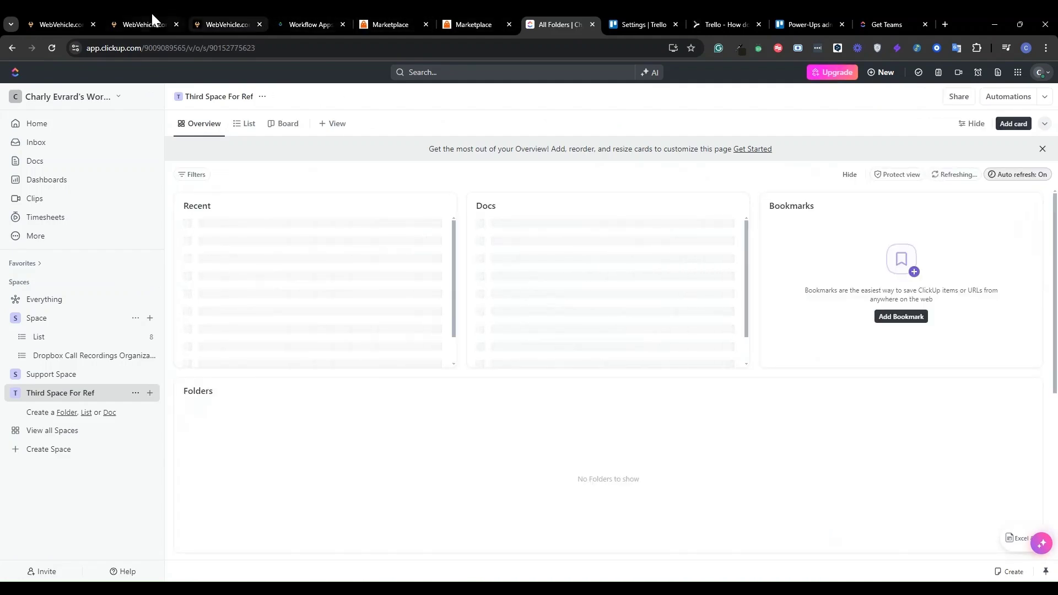
# - Return to the WebVehicle workflow builder and examine the Clickup Service actions available for a step after ClickUp Create Space
pyautogui.click(126, 15)
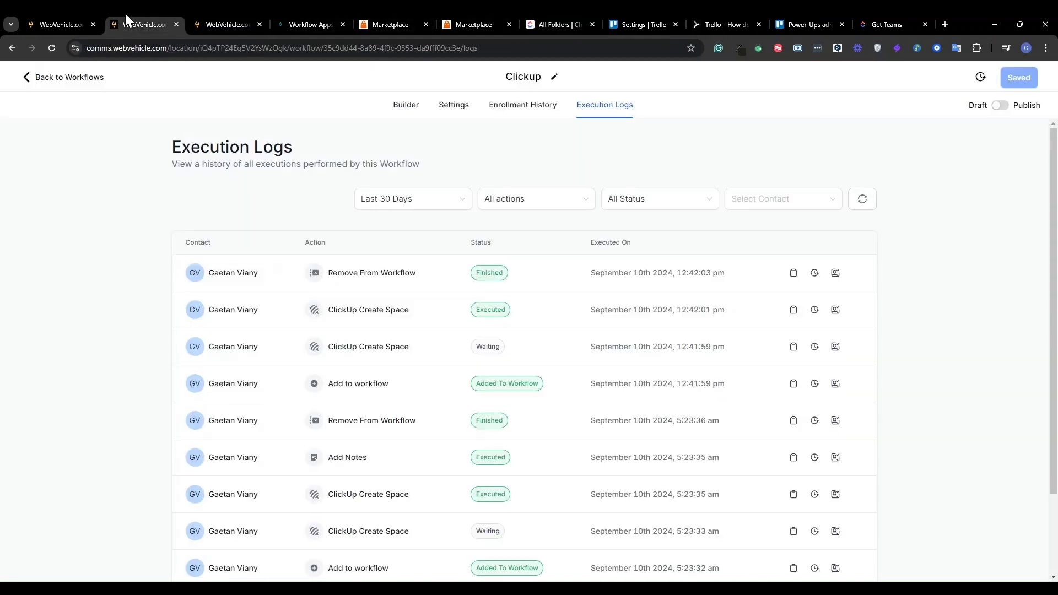
pyautogui.click(406, 109)
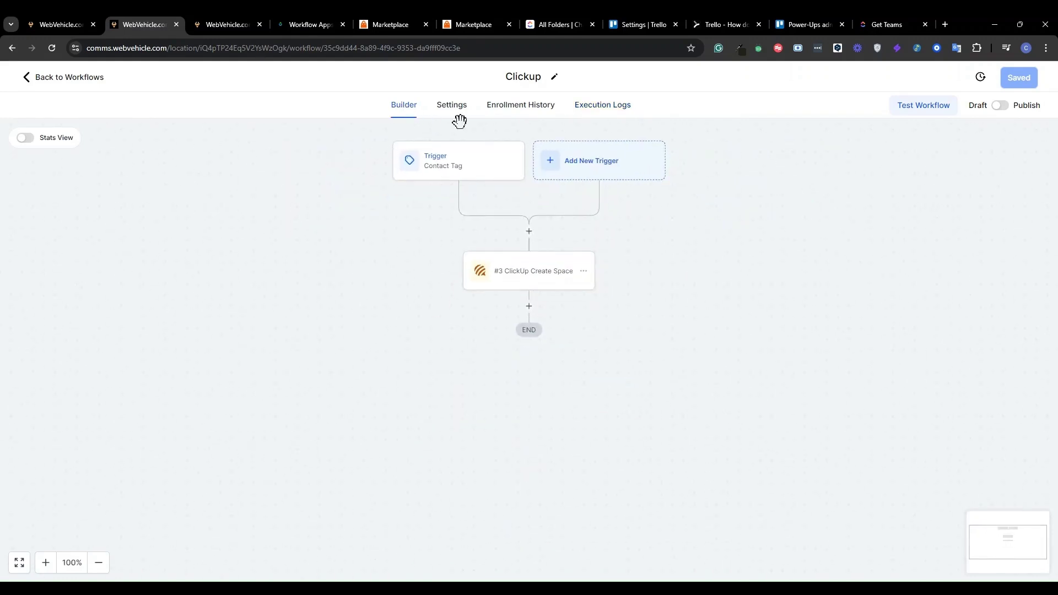
pyautogui.click(529, 307)
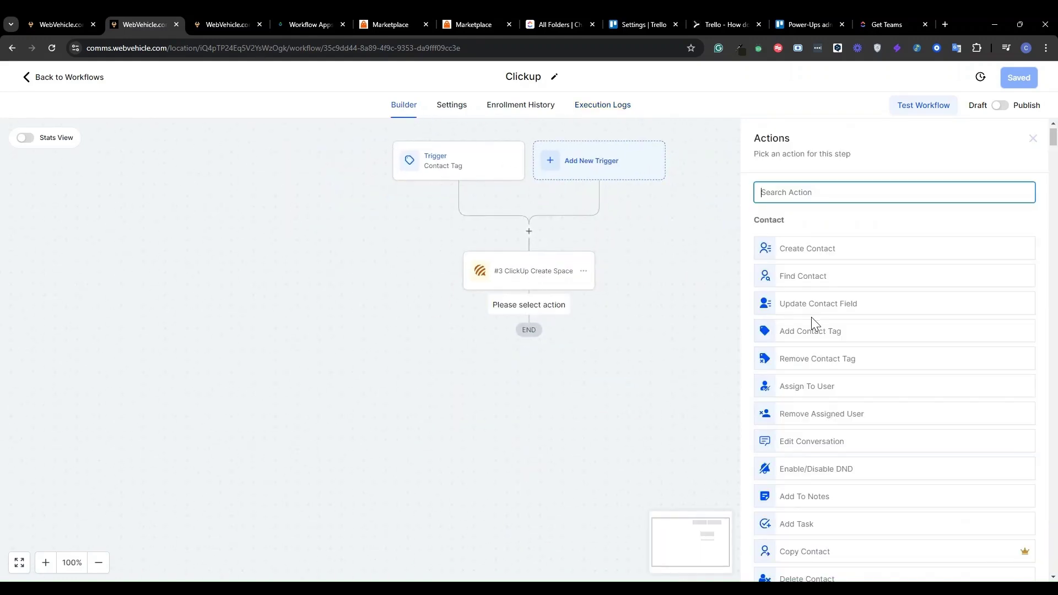
pyautogui.scroll(-10, 811, 319)
pyautogui.scroll(-20, 812, 320)
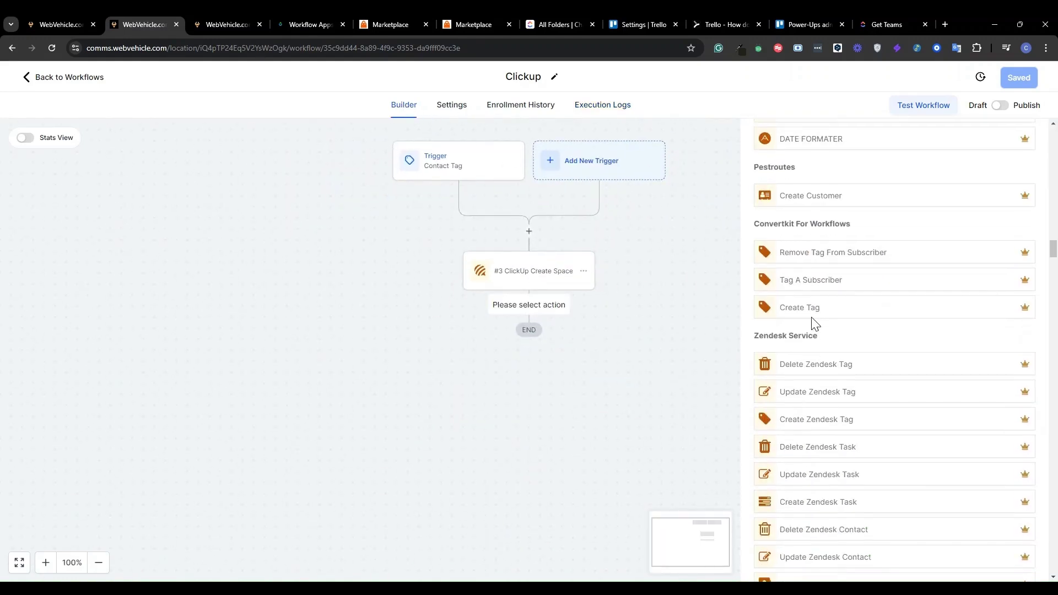
pyautogui.scroll(-20, 813, 323)
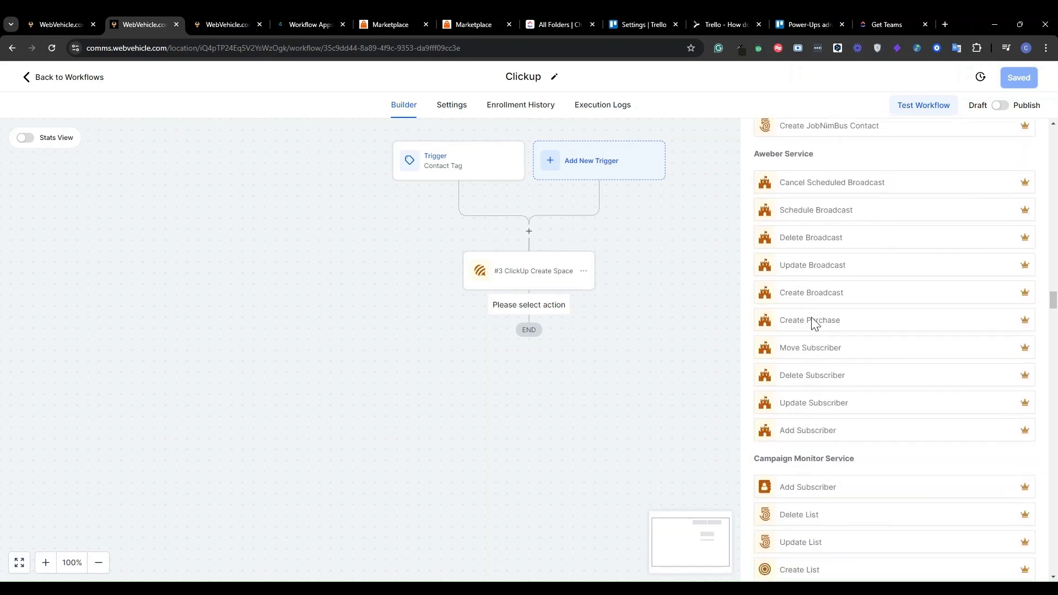
pyautogui.scroll(-20, 812, 320)
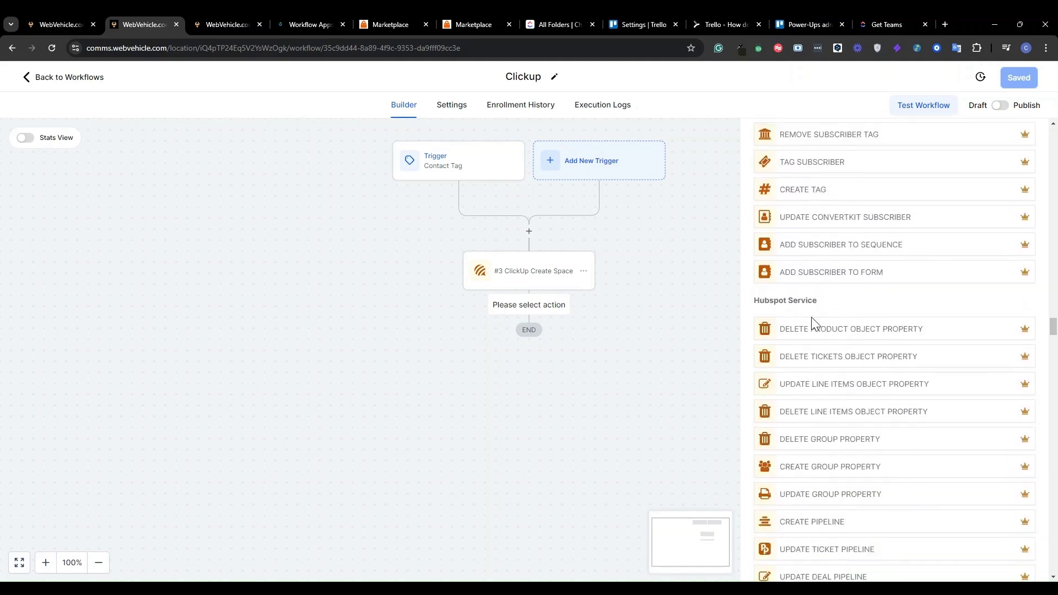
pyautogui.scroll(-10, 813, 323)
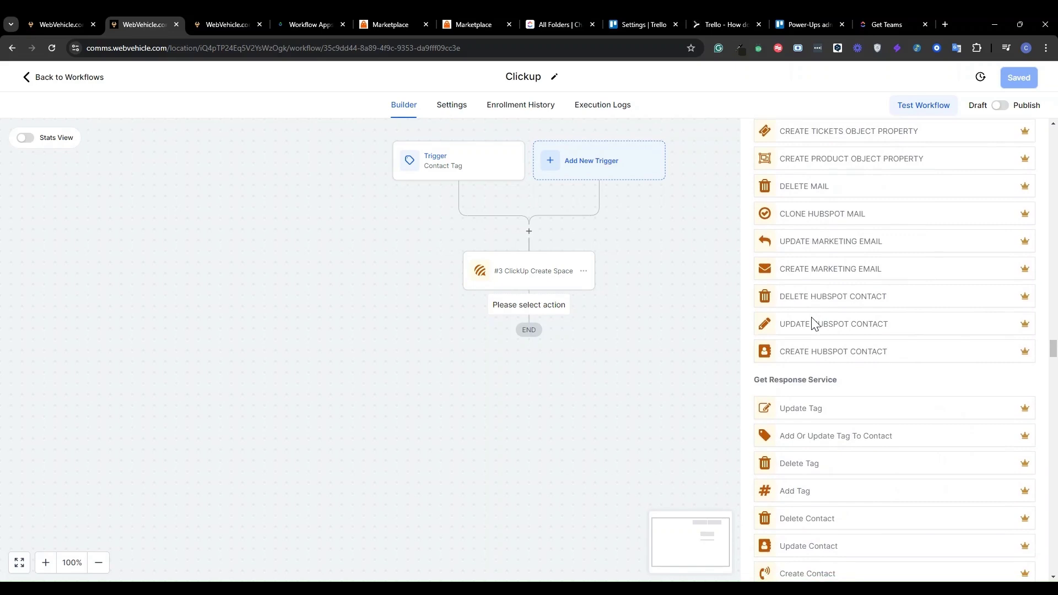
pyautogui.scroll(-15, 815, 324)
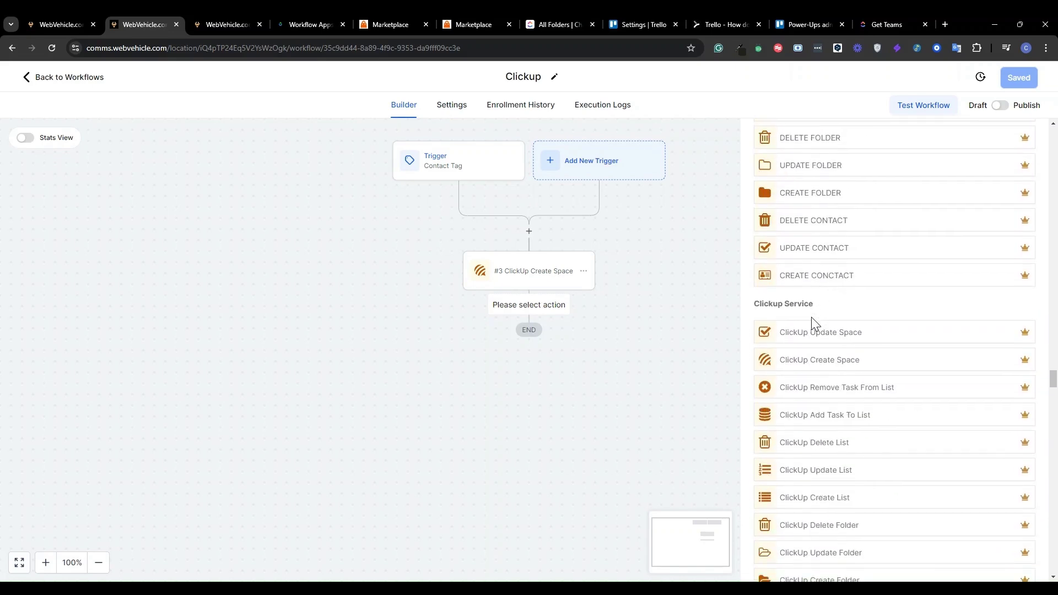
pyautogui.scroll(-2, 811, 319)
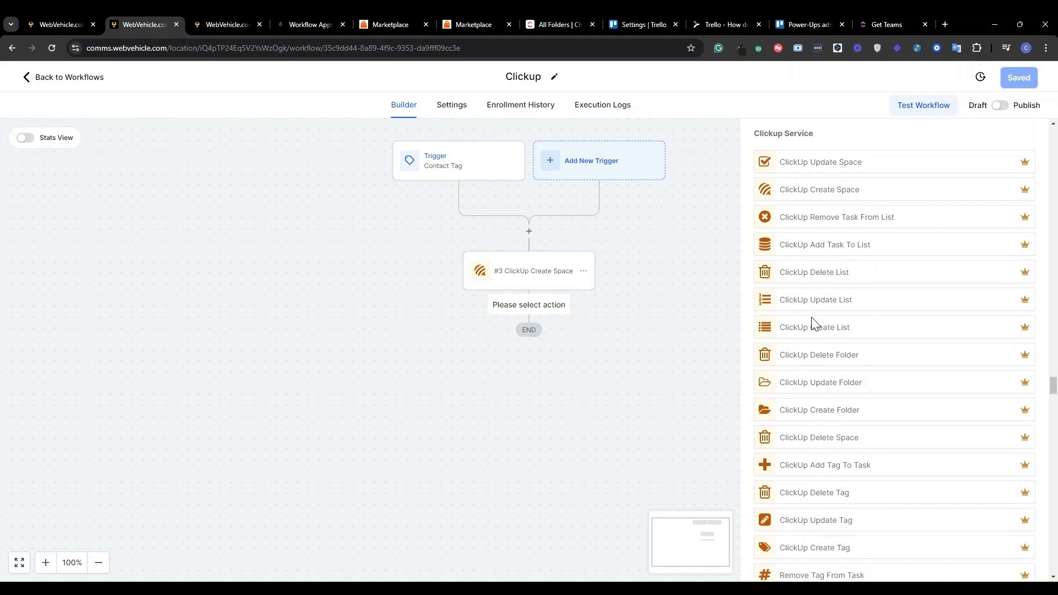
pyautogui.scroll(-1, 812, 320)
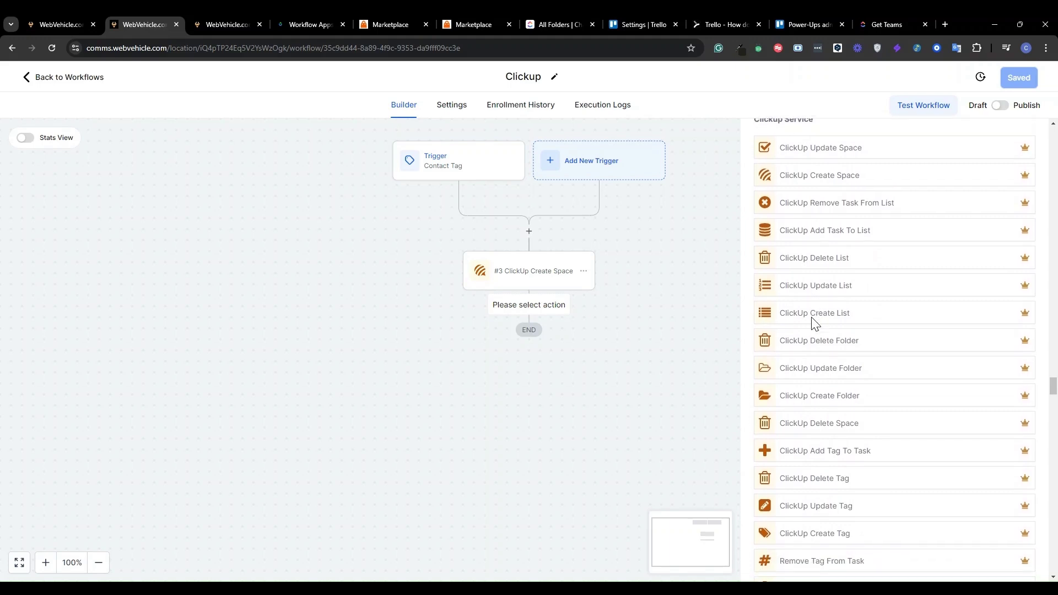
pyautogui.scroll(-6, 812, 317)
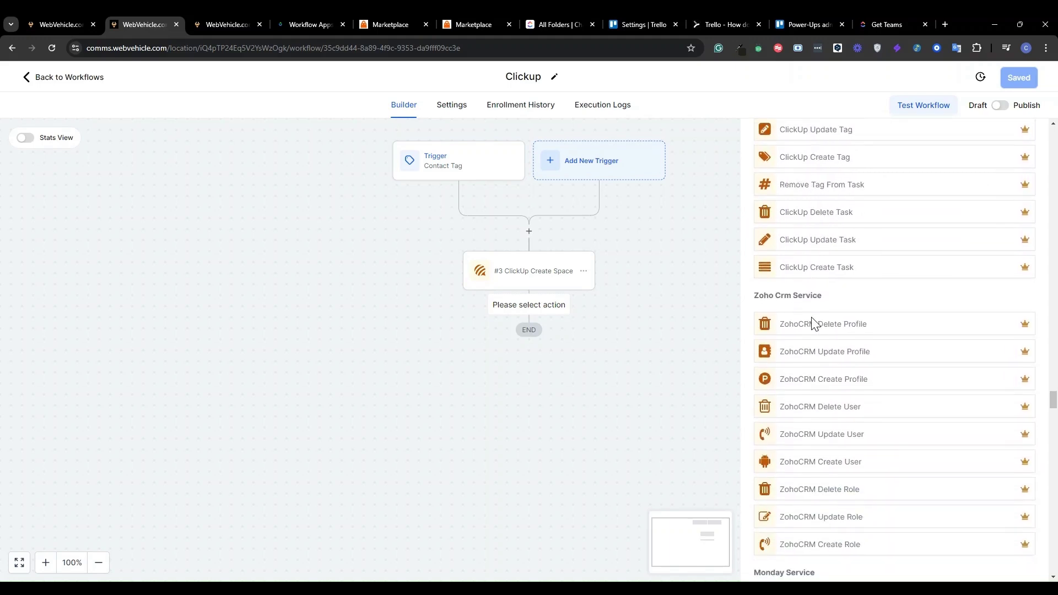
pyautogui.scroll(7, 812, 316)
pyautogui.scroll(1, 812, 317)
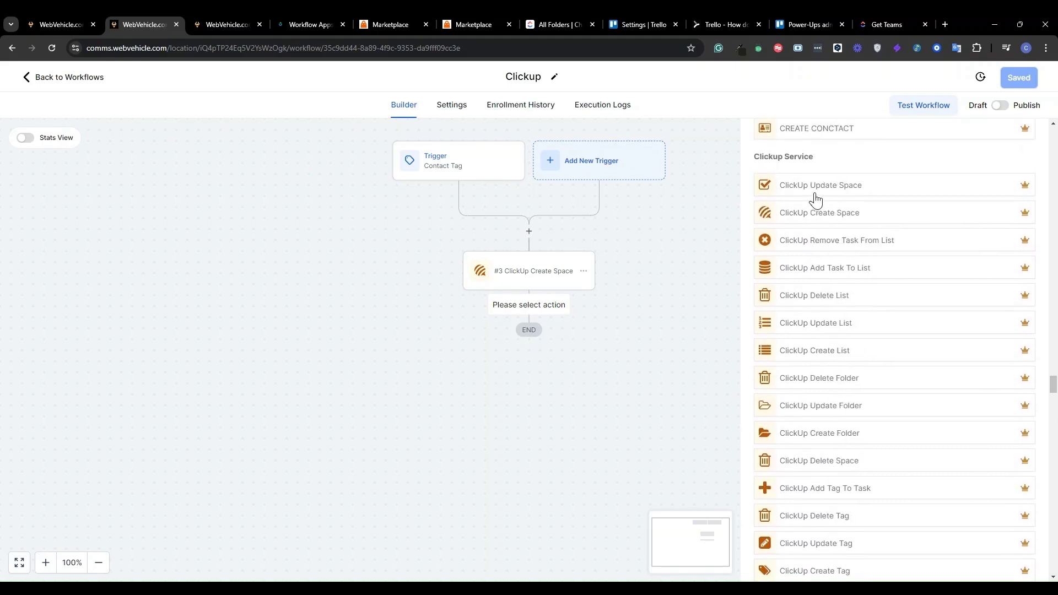
pyautogui.scroll(-3, 811, 296)
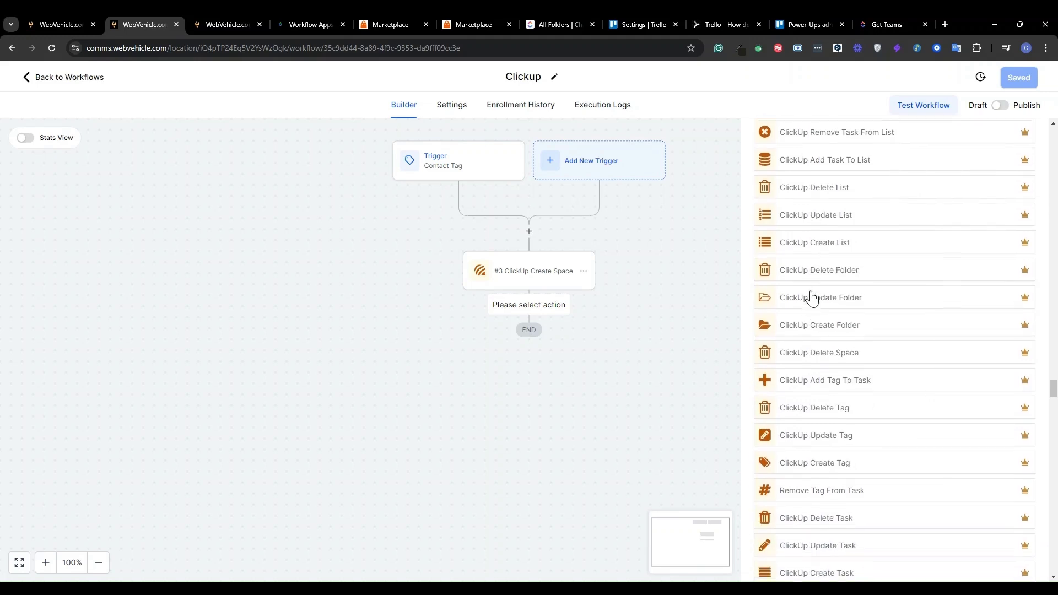